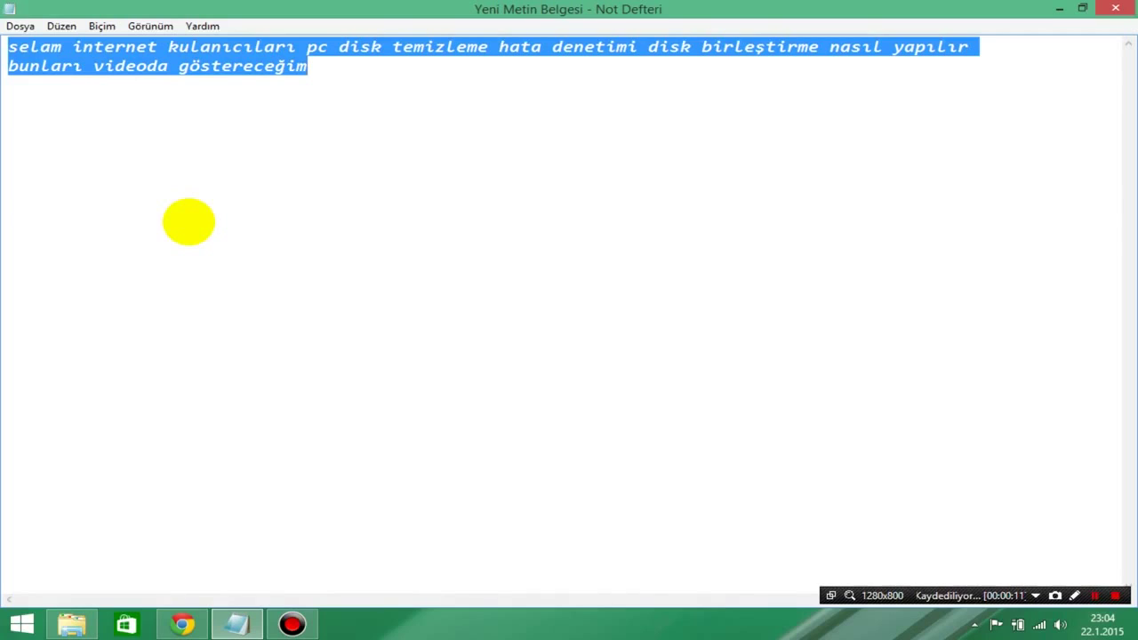
{"action": "left_click", "coordinate": [189, 221]}
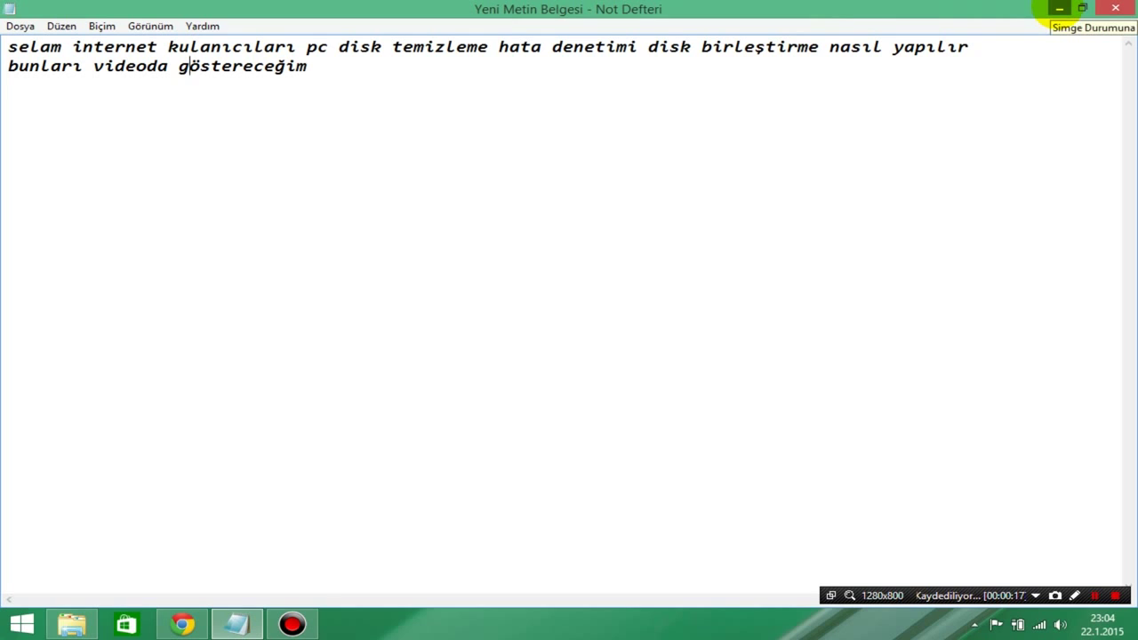
{"action": "left_click", "coordinate": [182, 623]}
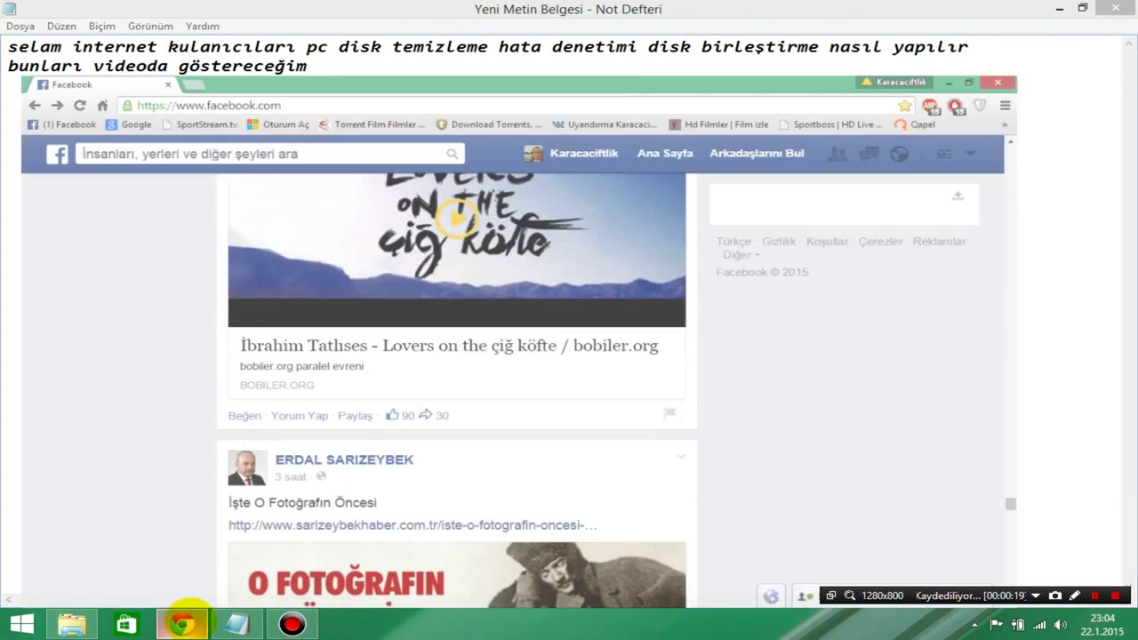
{"action": "left_click", "coordinate": [182, 618]}
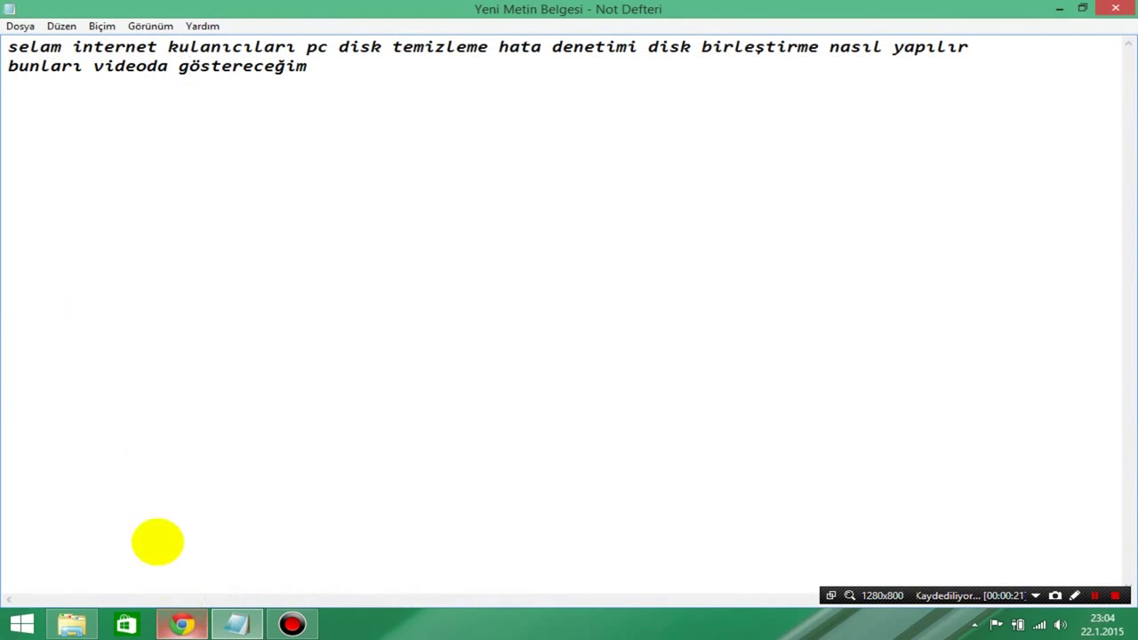
- Switch from Notepad to the Bu bilgisayar window in File Explorer and open the properties of Yerel Disk (C:)
{"action": "left_click", "coordinate": [1059, 9]}
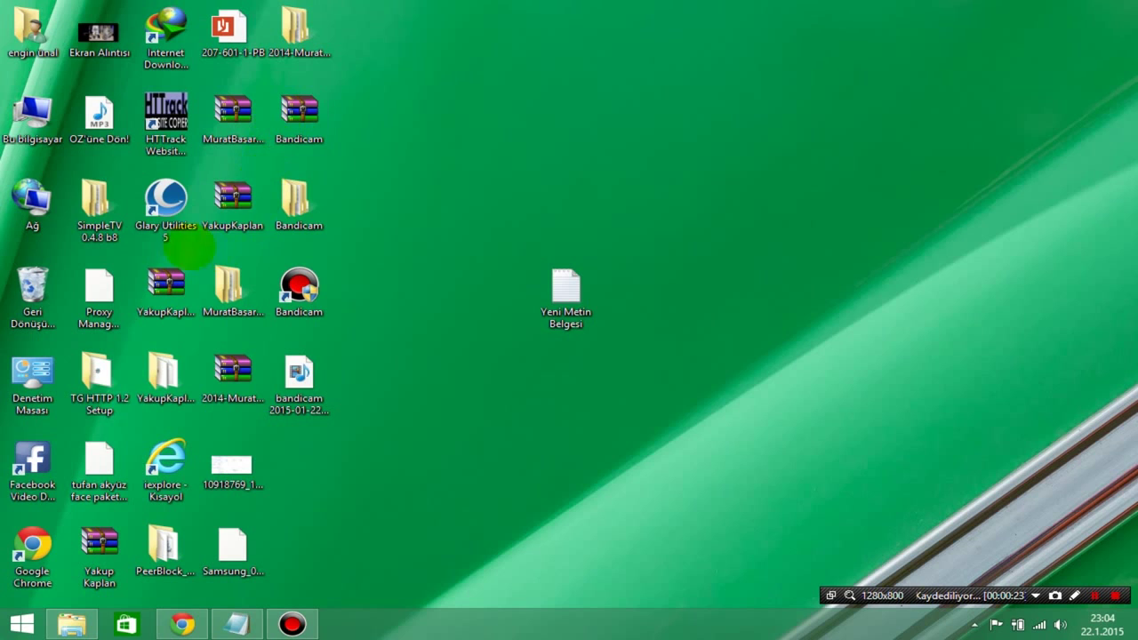
{"action": "mouse_move", "coordinate": [72, 624]}
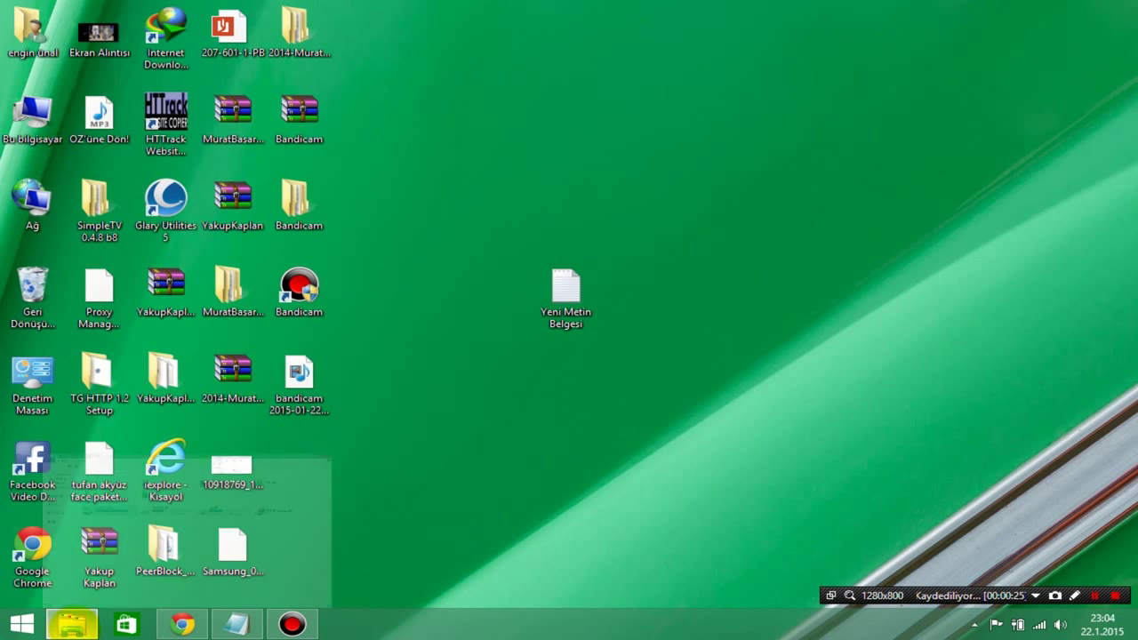
{"action": "left_click", "coordinate": [92, 512]}
{"action": "right_click", "coordinate": [274, 233]}
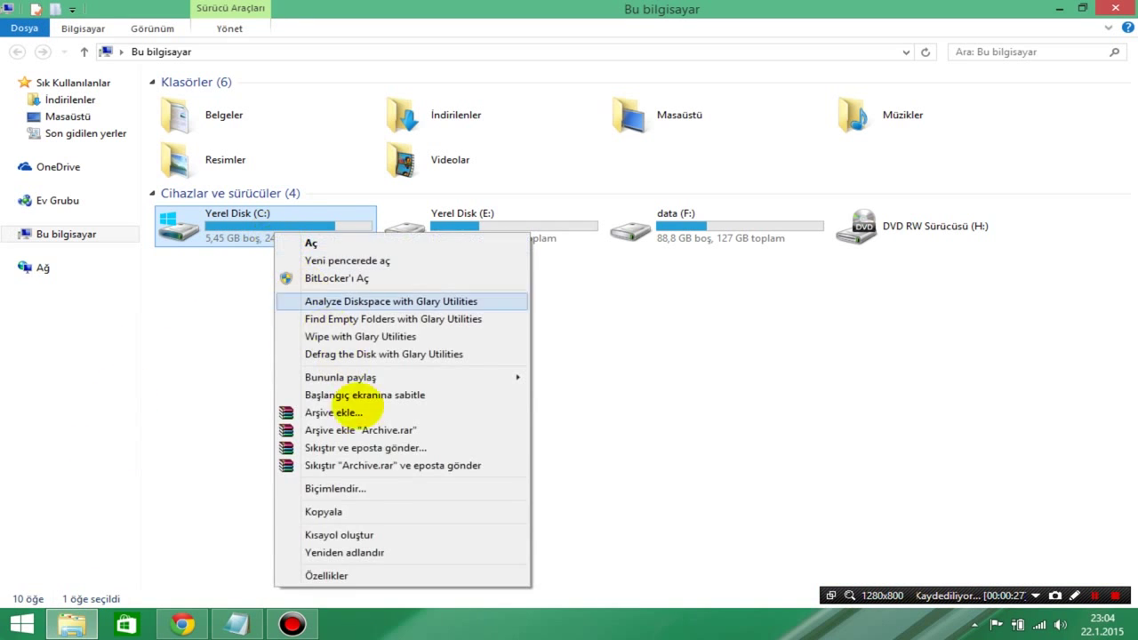
{"action": "left_click", "coordinate": [360, 575]}
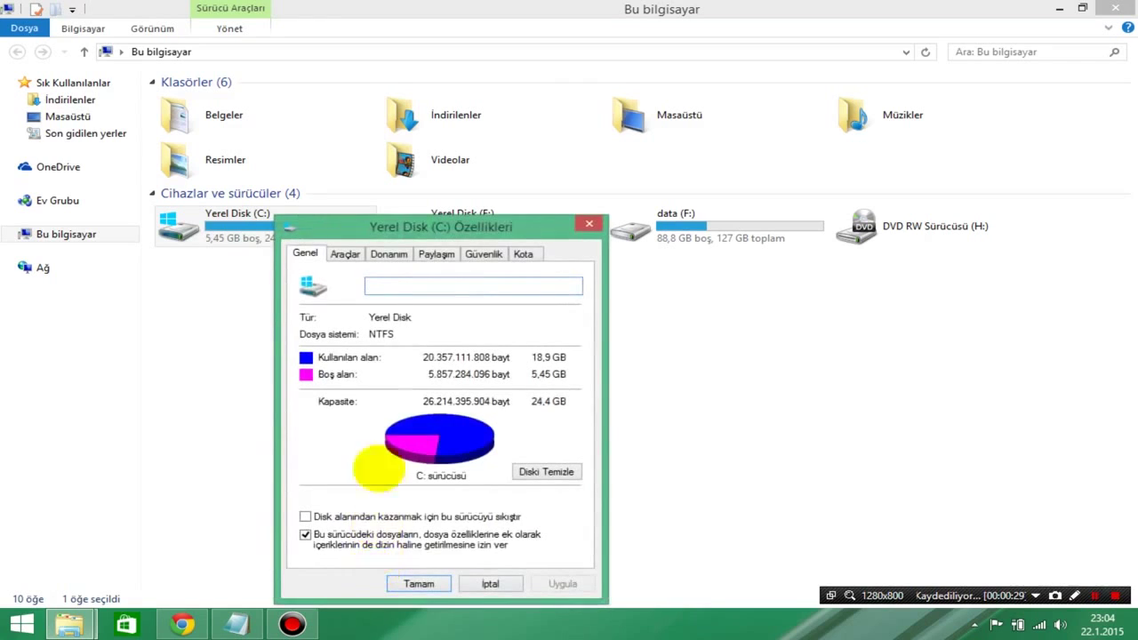
{"action": "left_click_drag", "start_coordinate": [502, 222], "coordinate": [455, 80]}
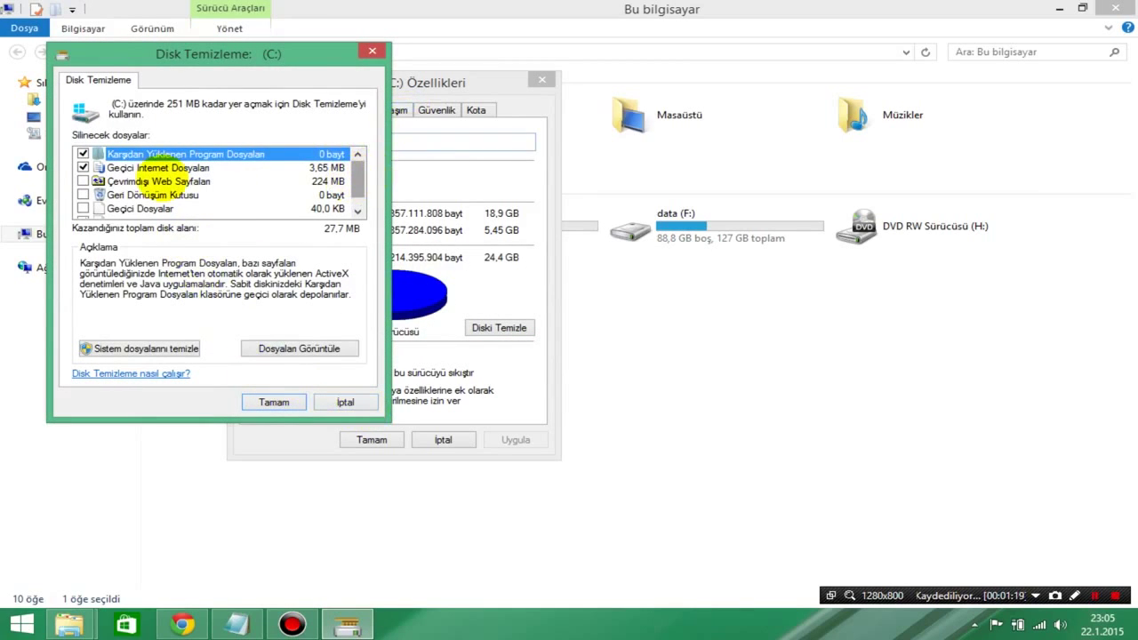
- Mark Geri Dönüşüm Kutusu, Geçici Dosyalar and Çevrimdışı Web Sayfaları for deletion in the Disk Cleanup of drive C:
{"action": "left_click", "coordinate": [82, 194]}
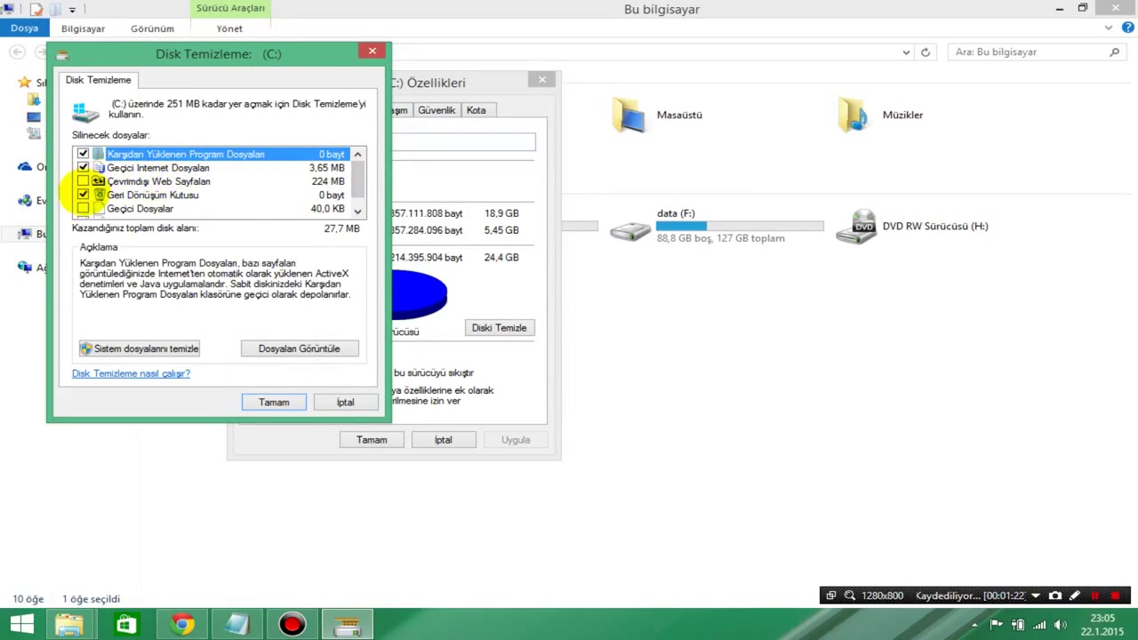
{"action": "left_click", "coordinate": [82, 208]}
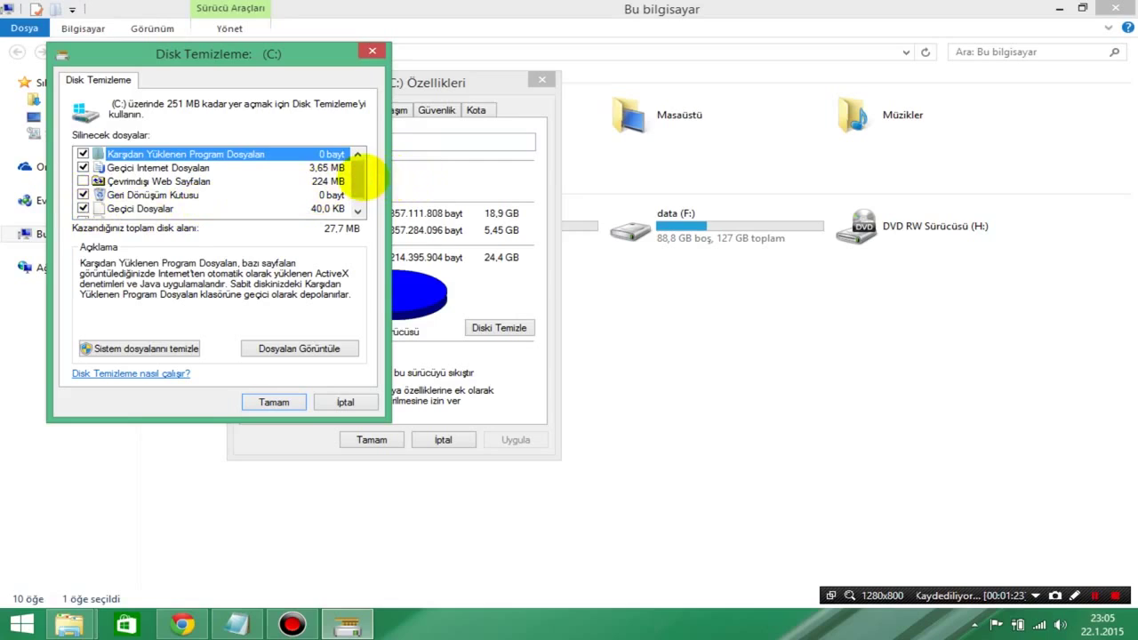
{"action": "left_click_drag", "start_coordinate": [357, 178], "coordinate": [359, 179]}
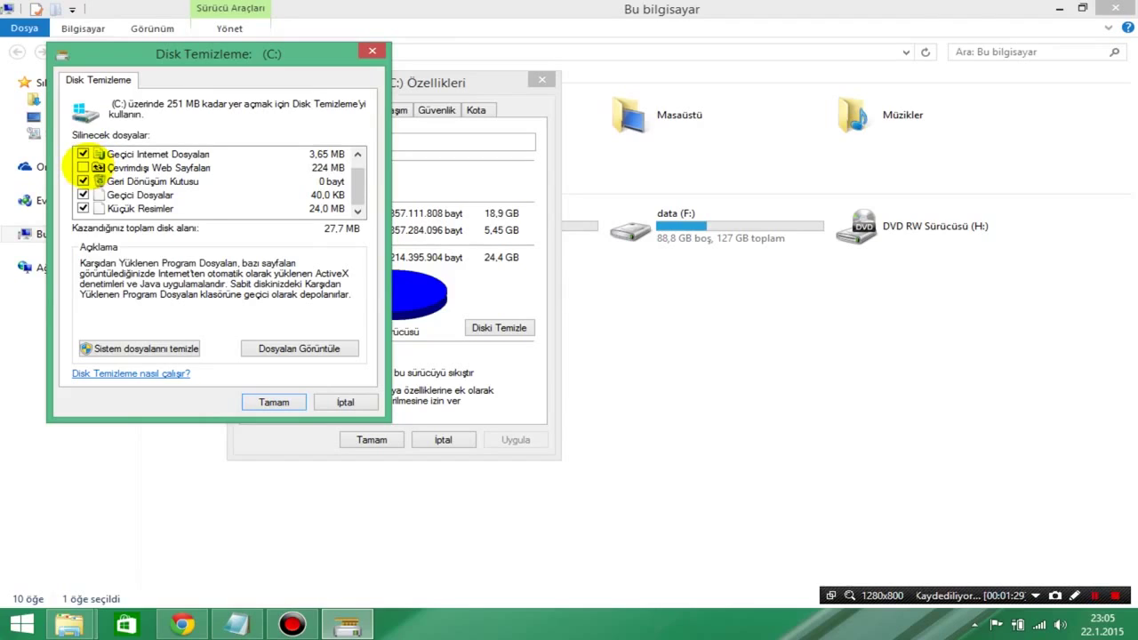
{"action": "left_click", "coordinate": [84, 167]}
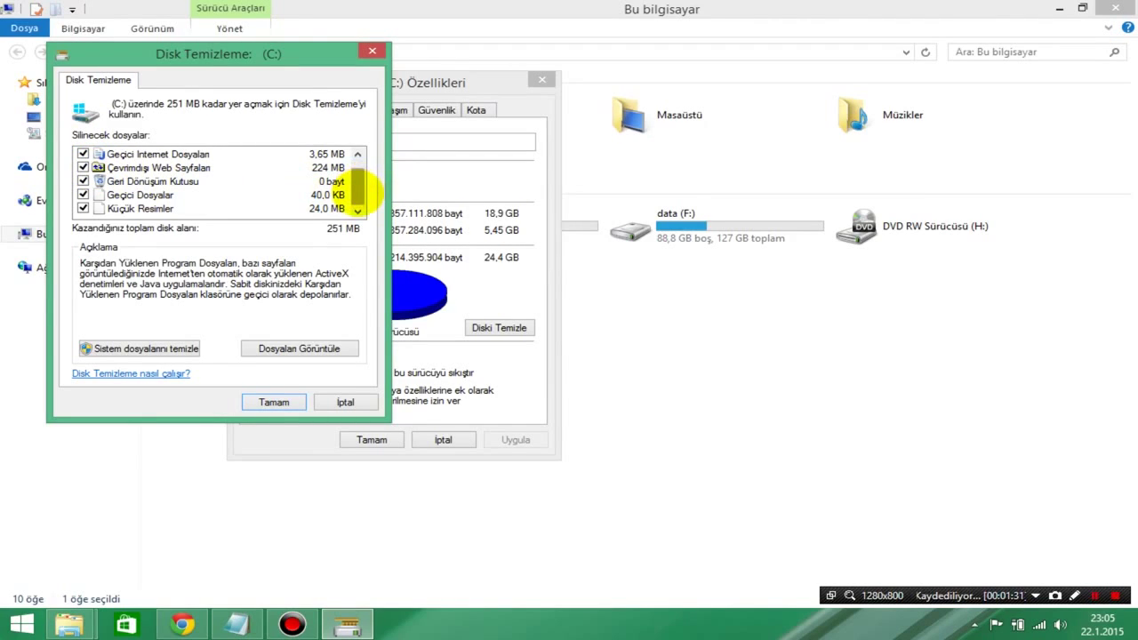
{"action": "left_click_drag", "start_coordinate": [367, 178], "coordinate": [363, 173]}
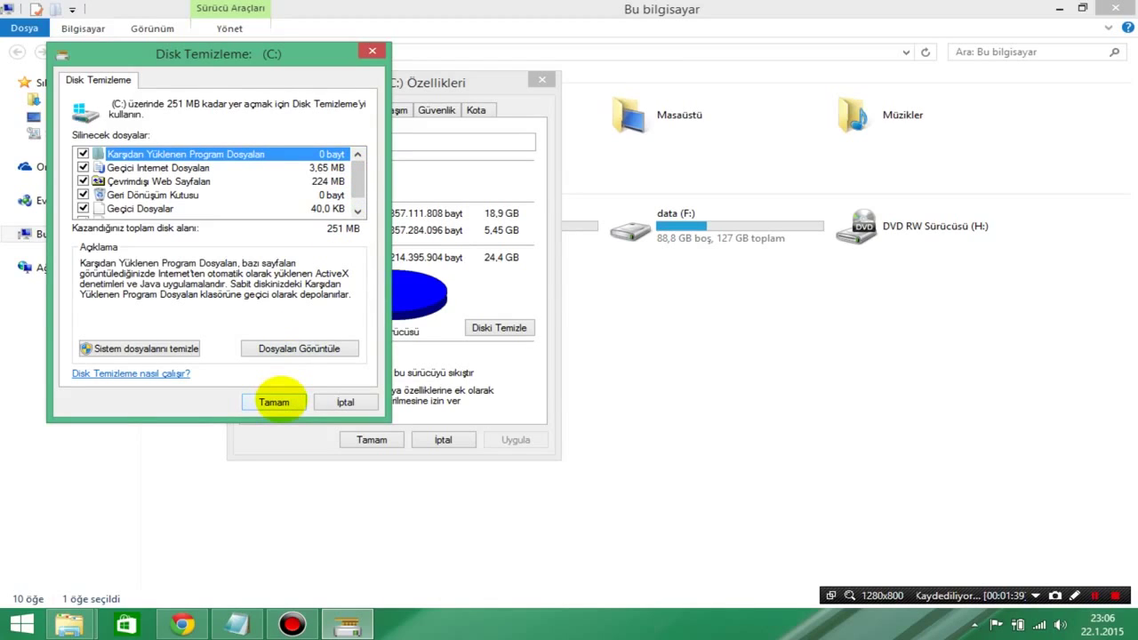
- Run the cleanup of C:, permanently deleting the marked files and granting administrator permission to delete the Upload folder
{"action": "left_click", "coordinate": [274, 401]}
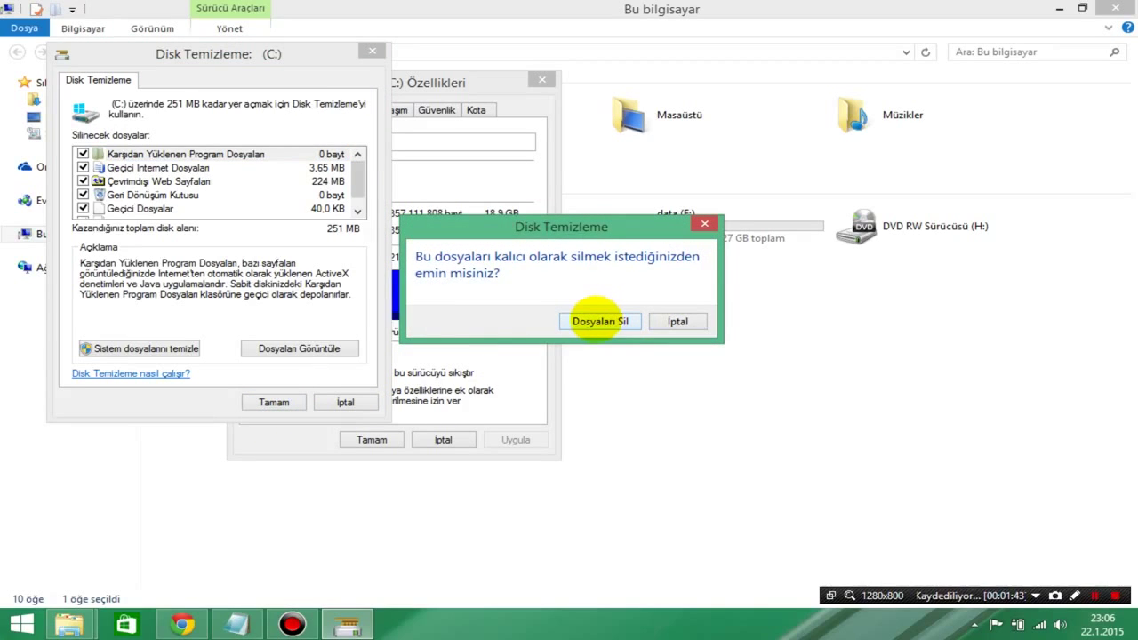
{"action": "left_click", "coordinate": [600, 321]}
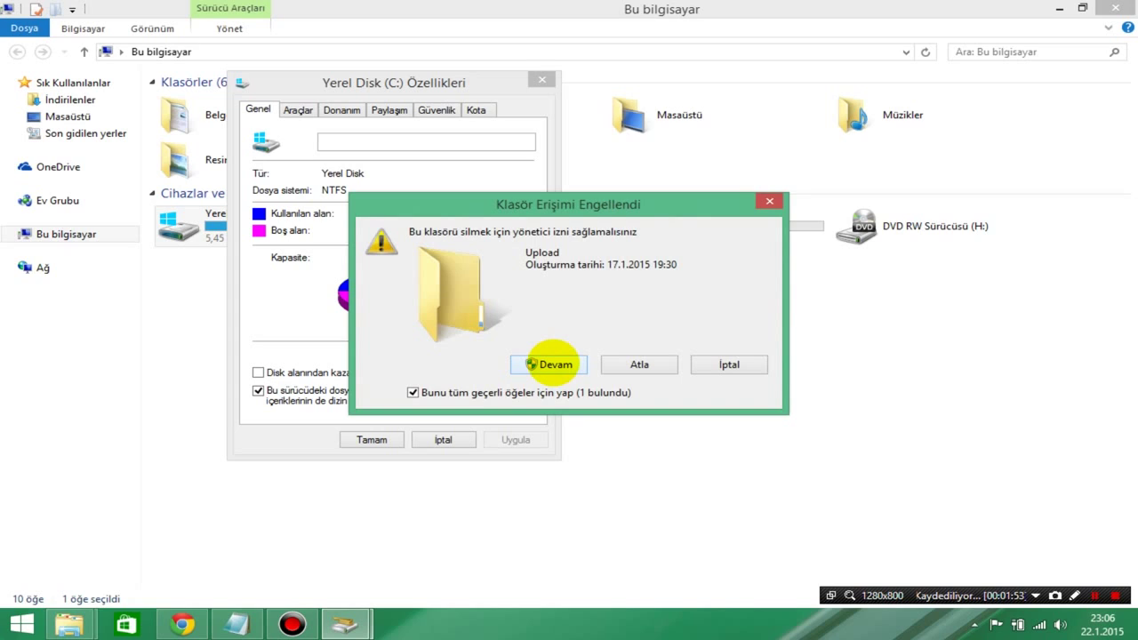
{"action": "left_click", "coordinate": [551, 364]}
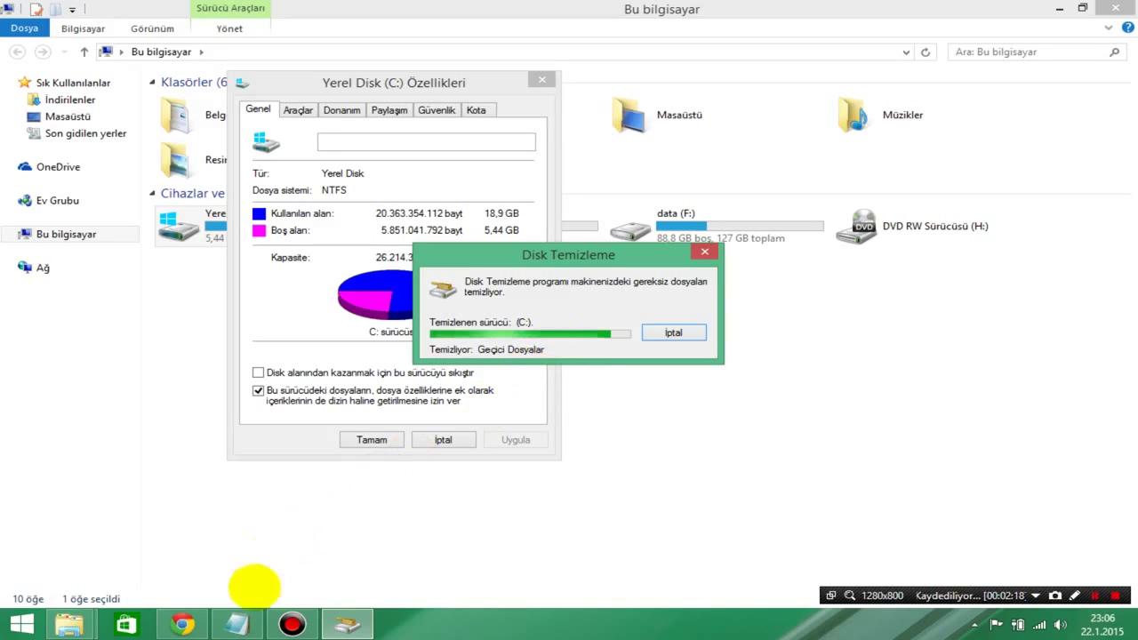
- Switch to Notepad and append "bundan sonra araçlara tıklıyoruz" to the end of the note
{"action": "left_click", "coordinate": [240, 620]}
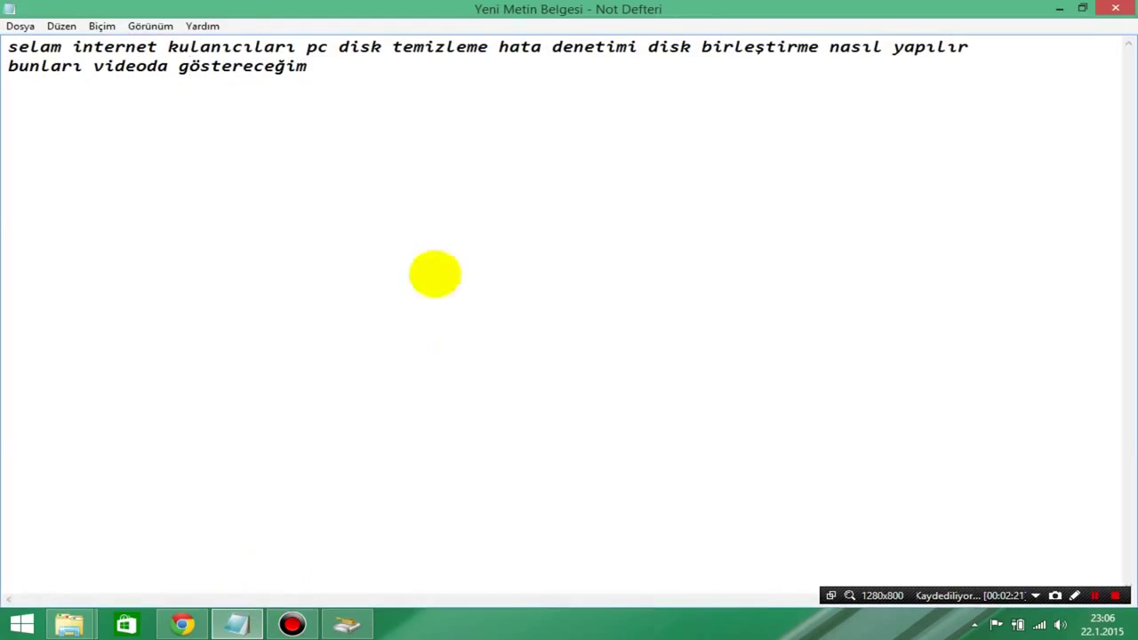
{"action": "left_click", "coordinate": [325, 73]}
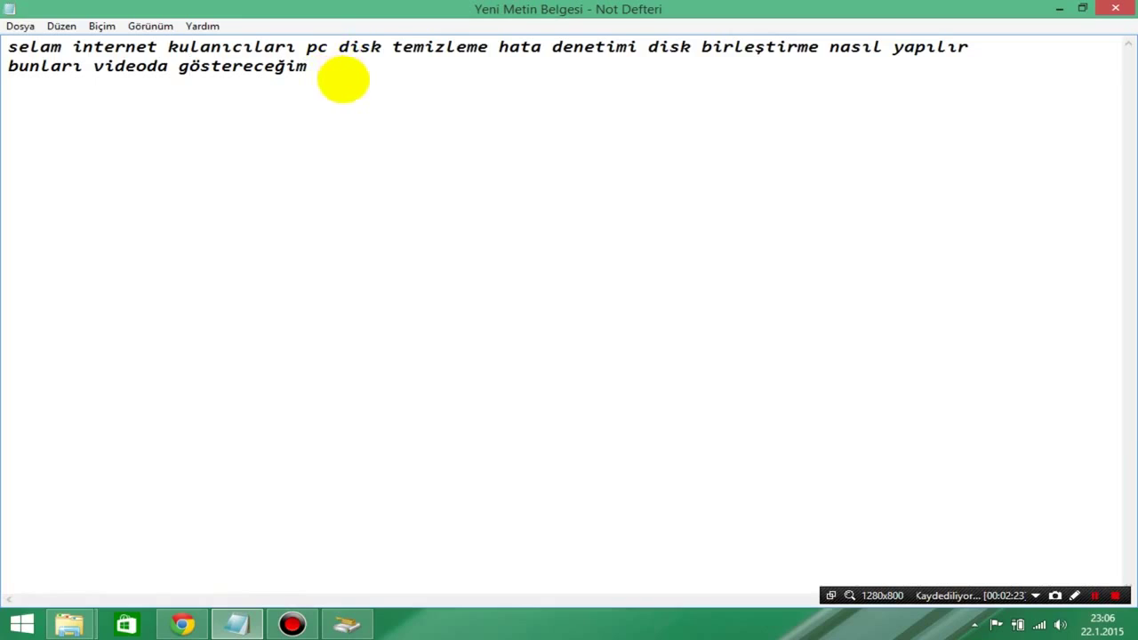
{"action": "type", "text": "bun"}
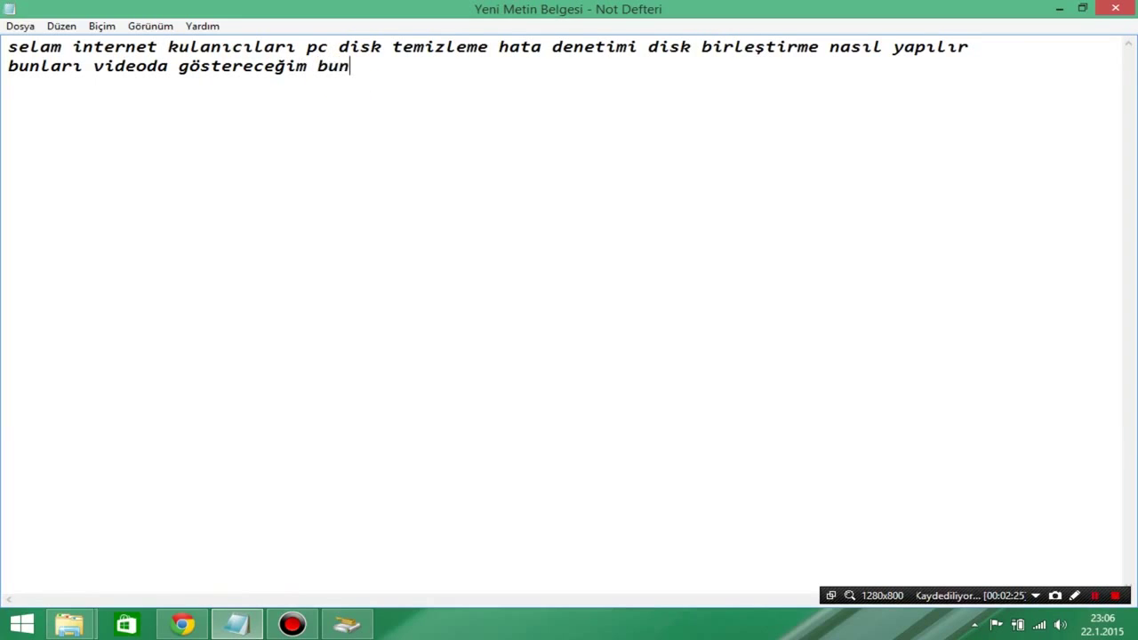
{"action": "type", "text": "dan sonra"}
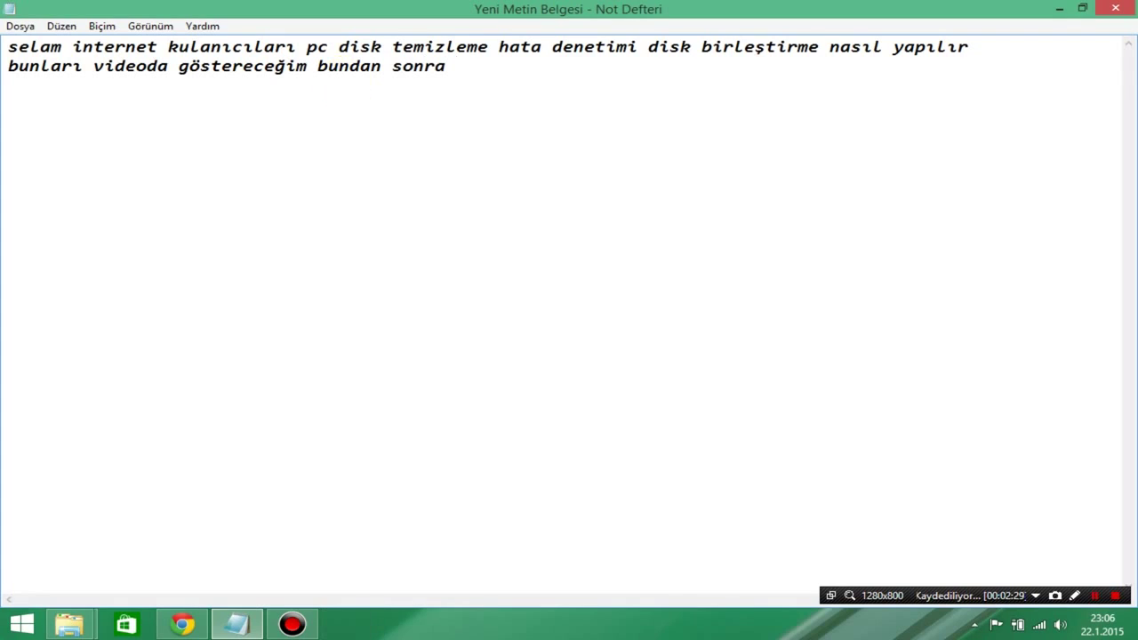
{"action": "type", "text": " araçlara"}
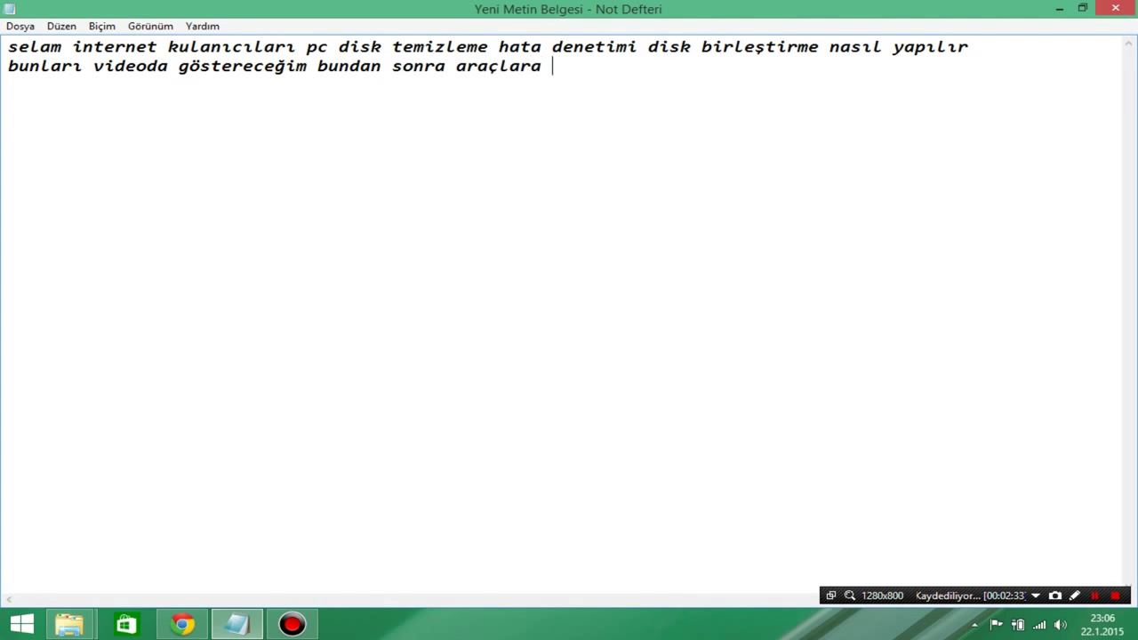
{"action": "type", "text": " tılı"}
{"action": "key", "text": "BackSpace"}
{"action": "type", "text": "lıyor"}
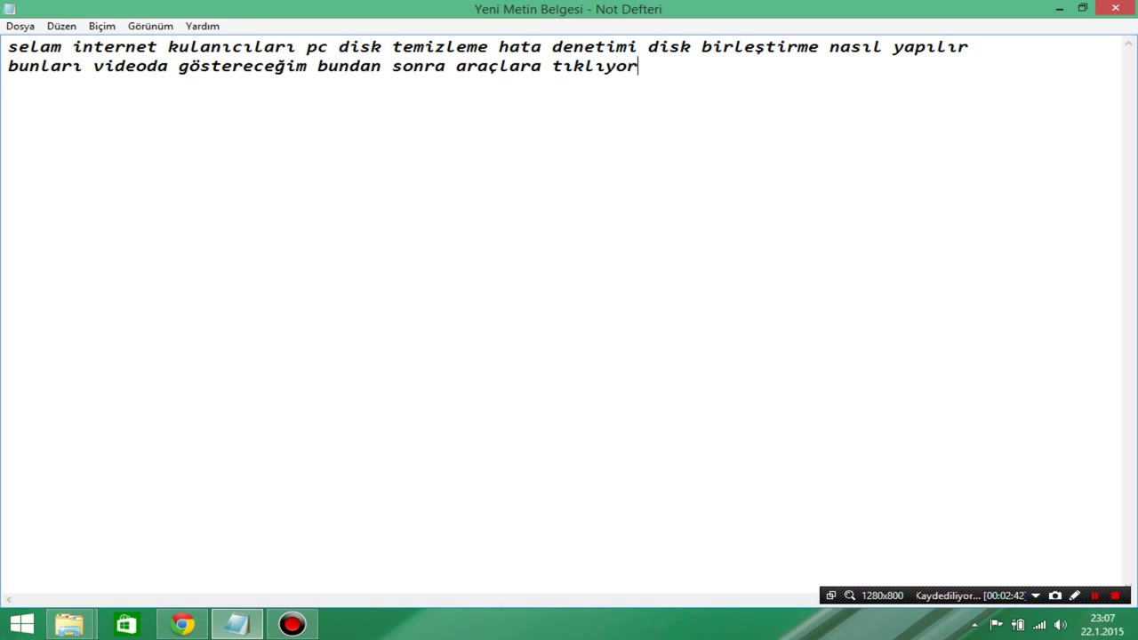
{"action": "type", "text": "uz"}
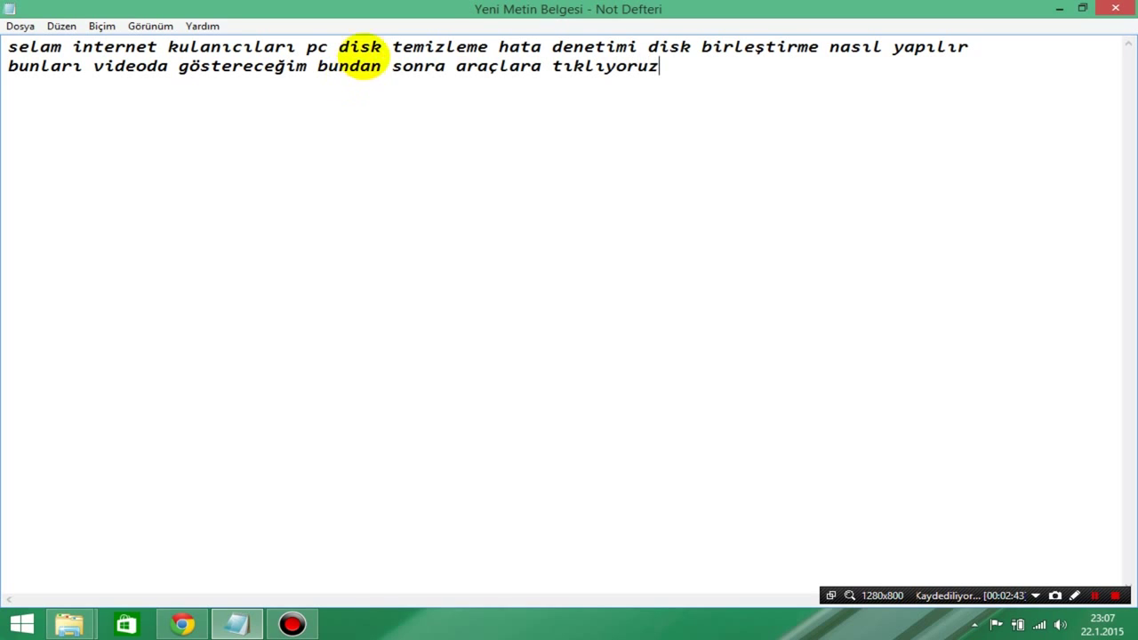
- Return to the properties of Yerel Disk (C:) and start an error-checking scan of the drive
{"action": "left_click", "coordinate": [1059, 8]}
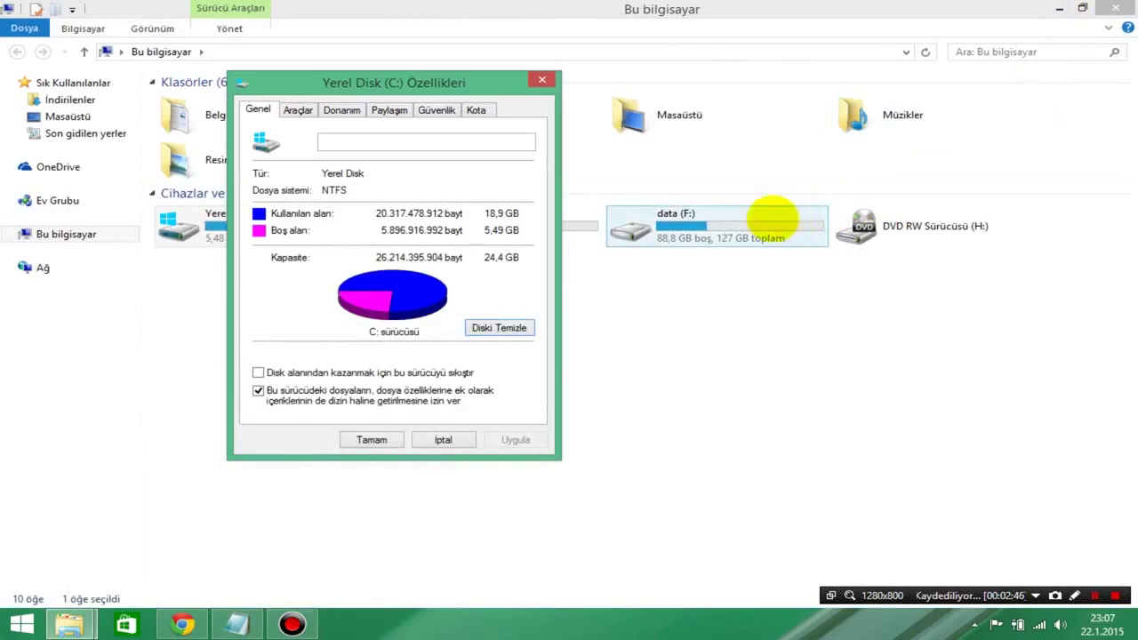
{"action": "left_click", "coordinate": [298, 112]}
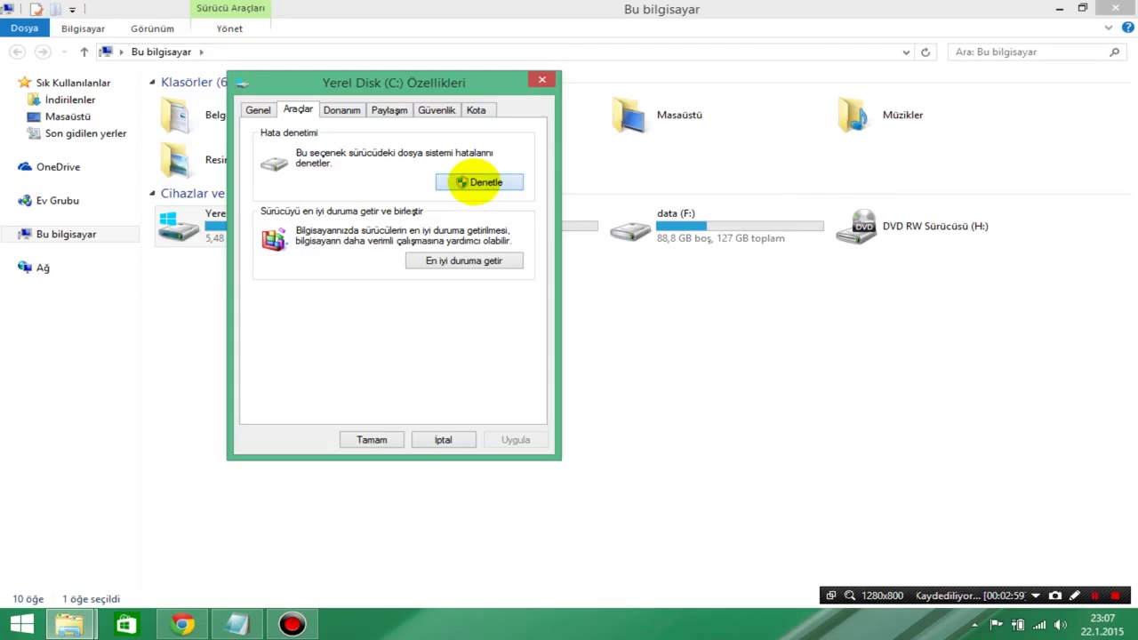
{"action": "left_click", "coordinate": [476, 182]}
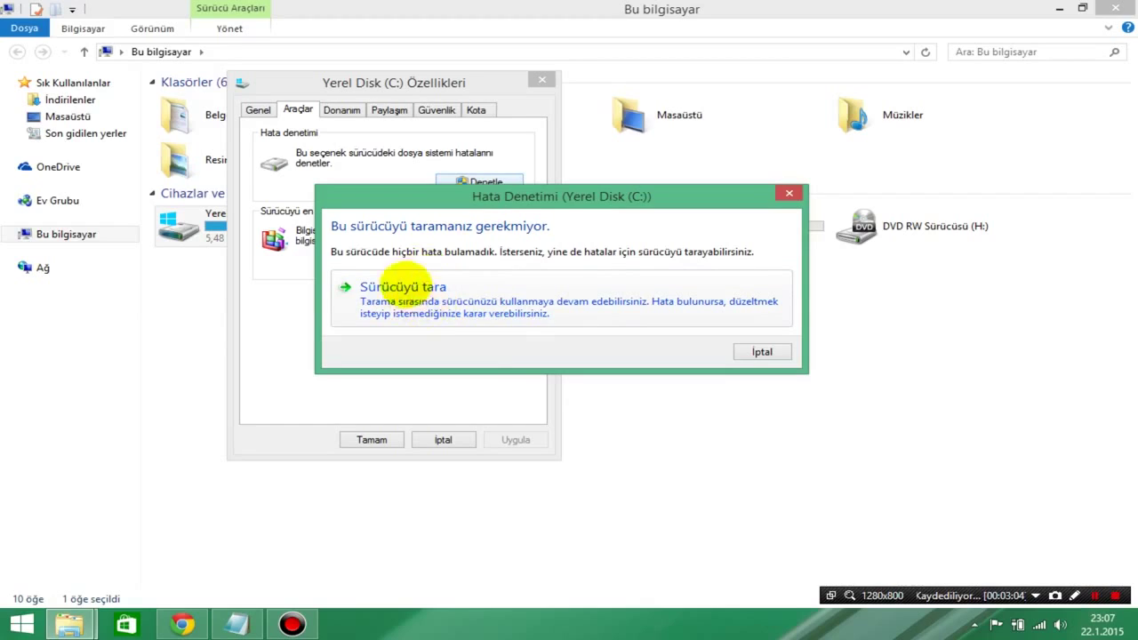
{"action": "left_click", "coordinate": [530, 306]}
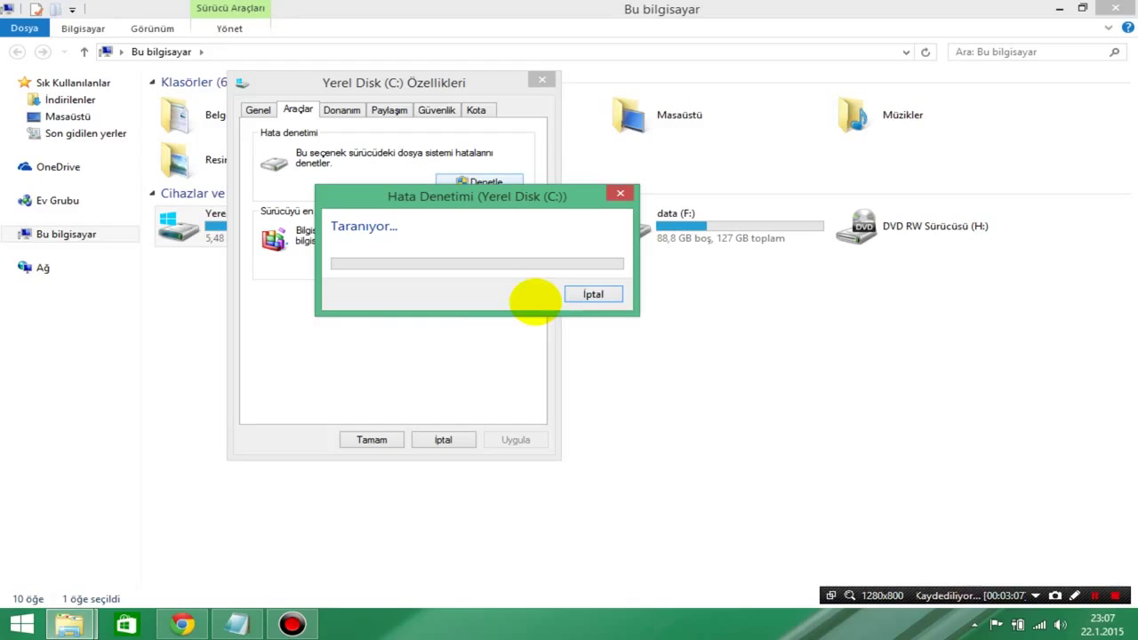
{"action": "left_click_drag", "start_coordinate": [485, 214], "coordinate": [515, 300]}
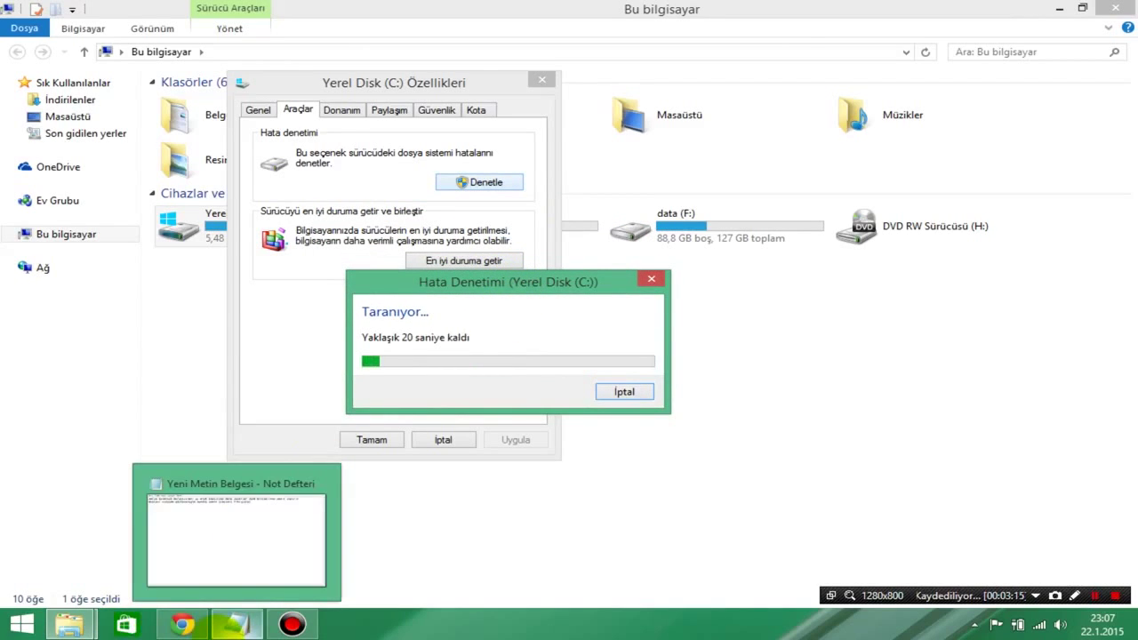
- Append "pc işlemcinin hatalarını düzeltiyoruz" to the Notepad note and switch back to the C: drive's error-checking window
{"action": "left_click", "coordinate": [236, 625]}
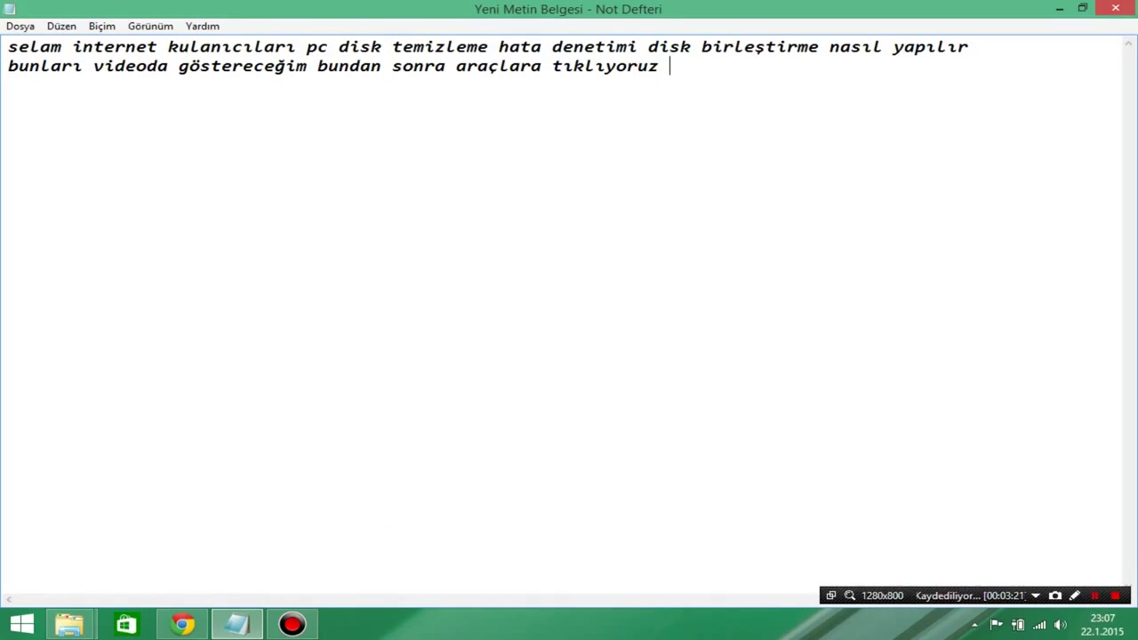
{"action": "type", "text": "pc işlemci"}
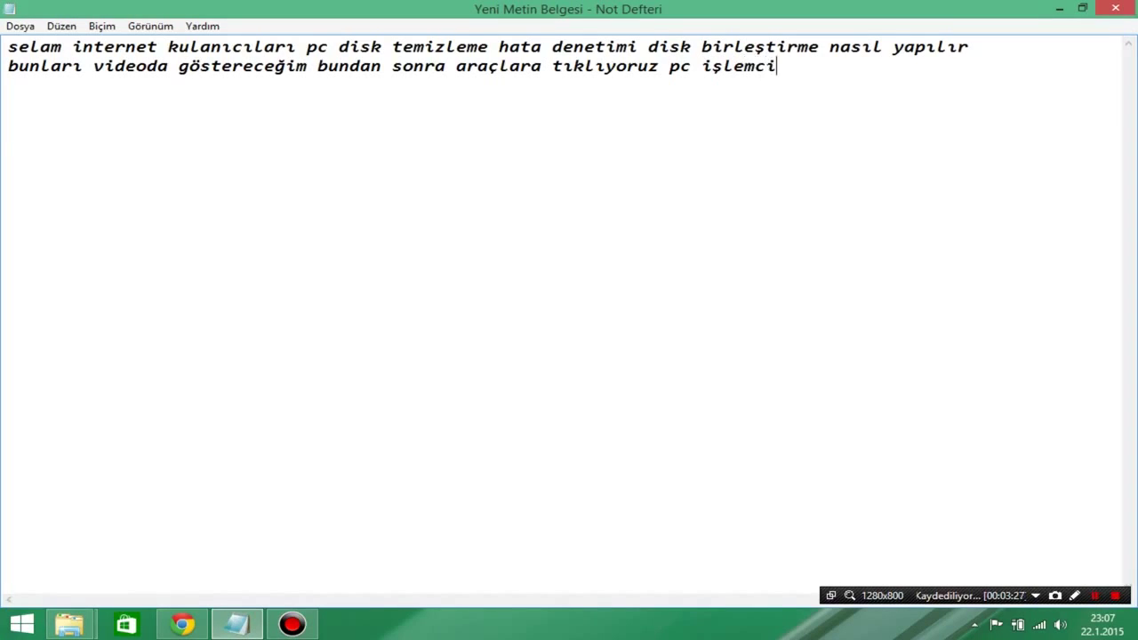
{"action": "type", "text": "nin hatal"}
{"action": "type", "text": "a"}
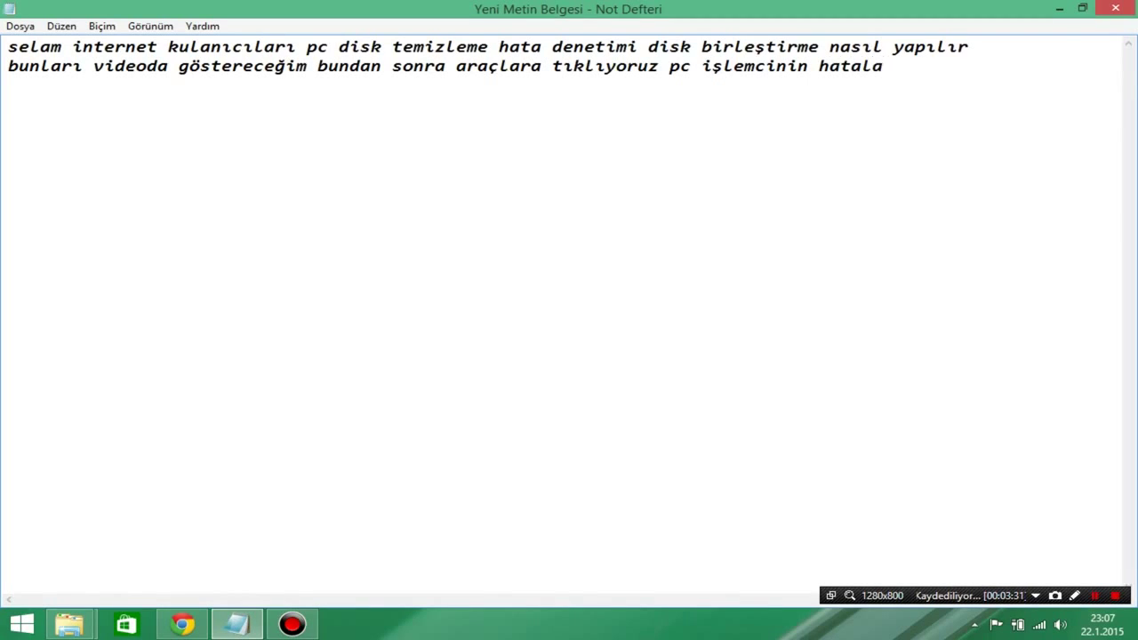
{"action": "type", "text": "rını düzel"}
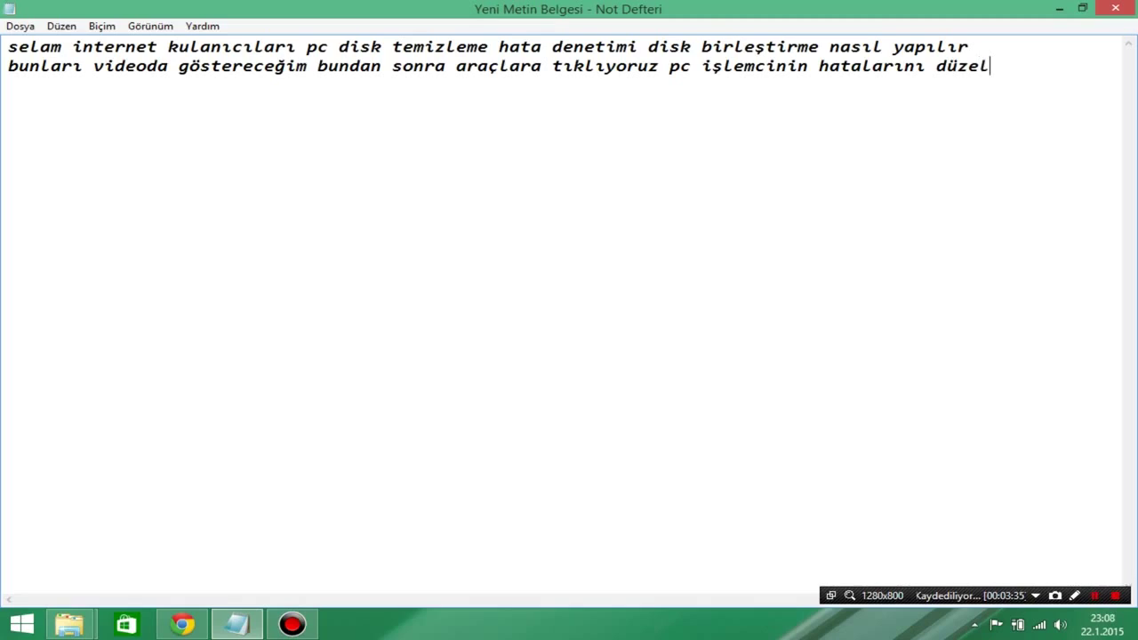
{"action": "type", "text": "tiyoruz"}
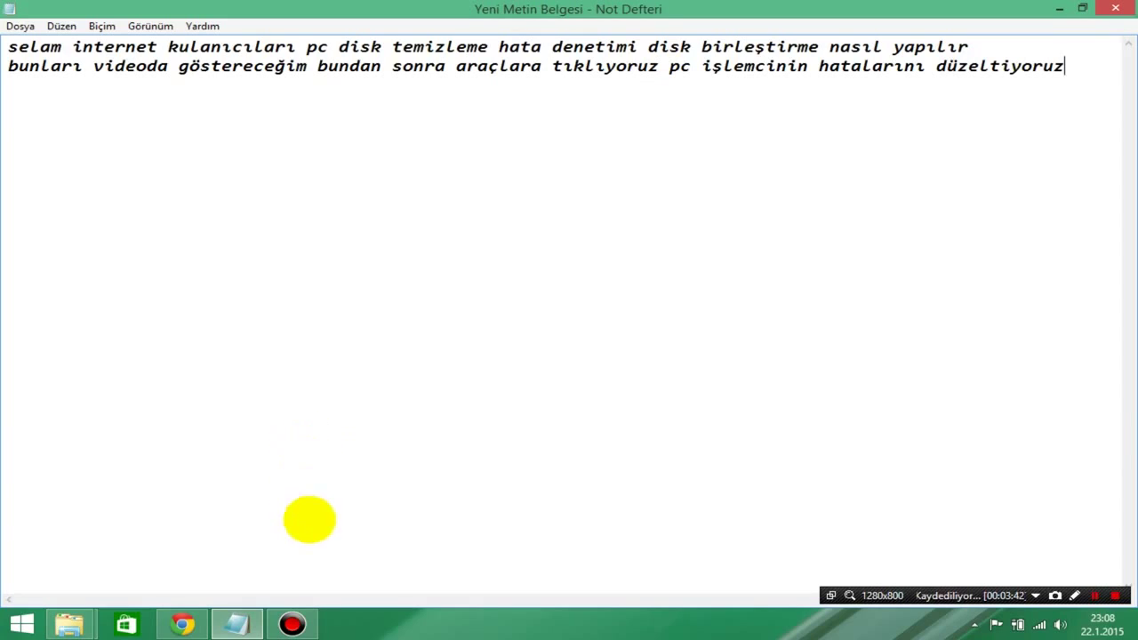
{"action": "mouse_move", "coordinate": [71, 622]}
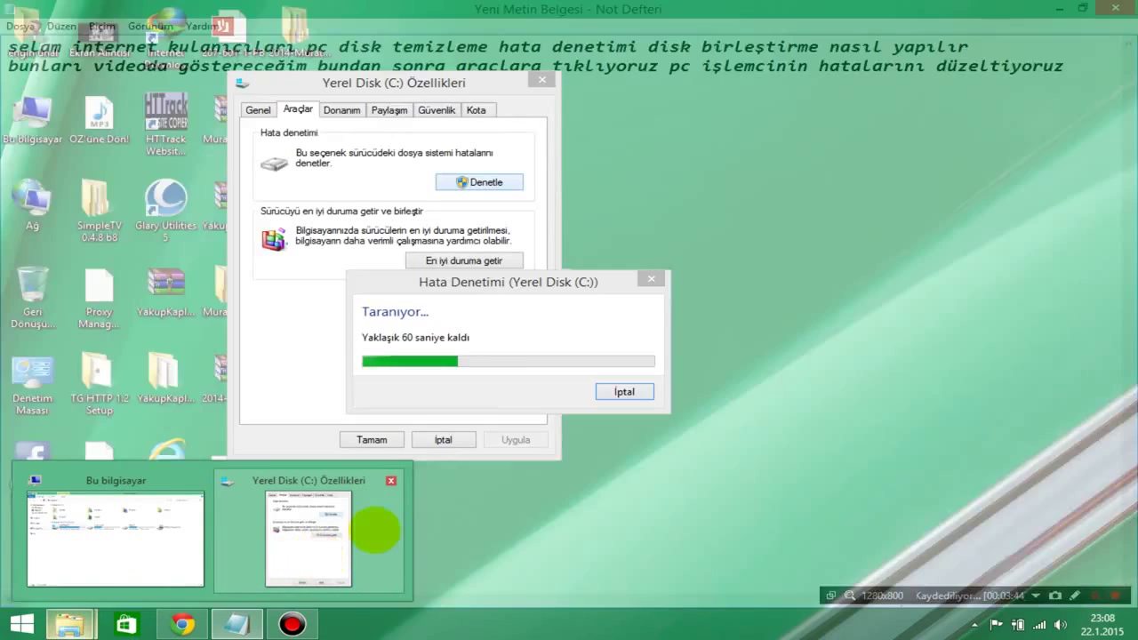
{"action": "left_click", "coordinate": [393, 480]}
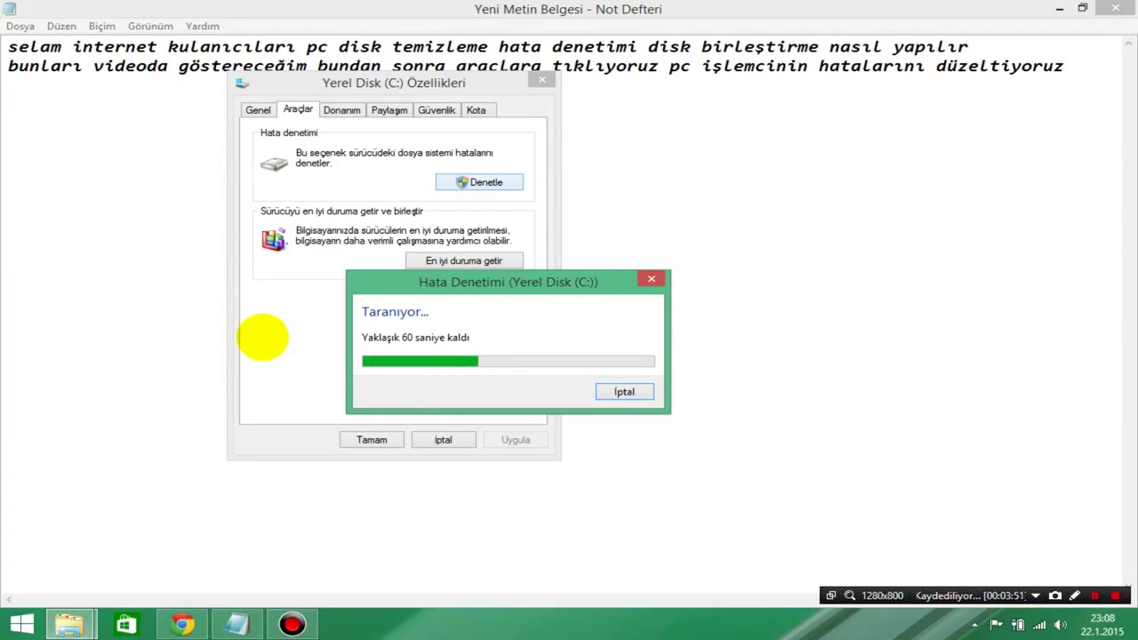
- Minimize Notepad, move the C: drive's error-checking window clear of the properties dialog and close it once the scan has finished
{"action": "left_click", "coordinate": [1058, 9]}
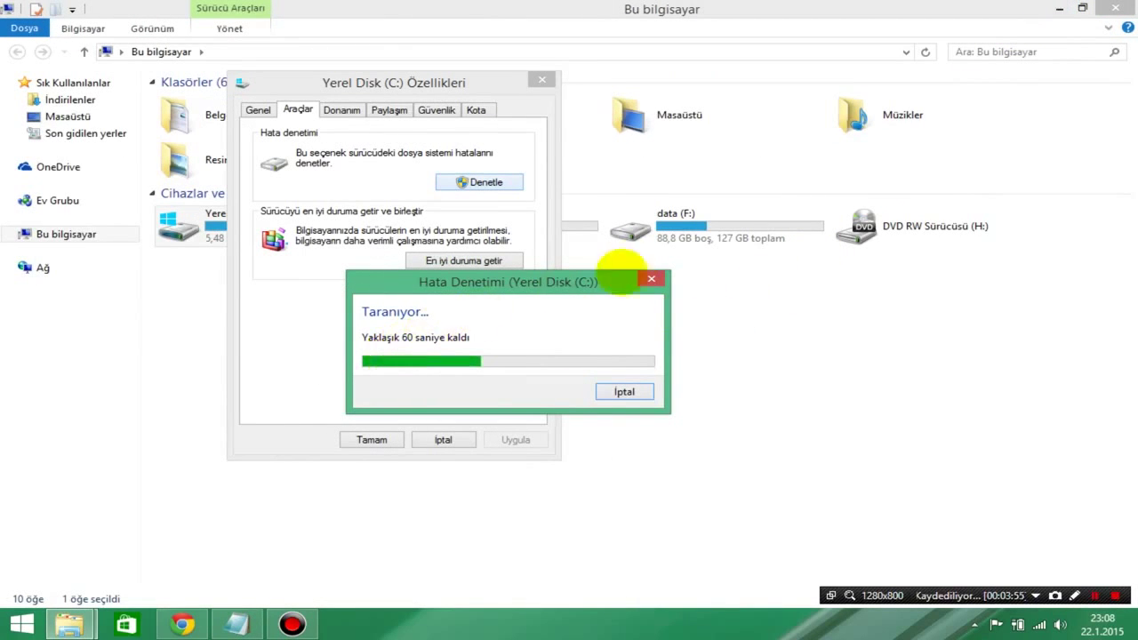
{"action": "left_click_drag", "start_coordinate": [524, 283], "coordinate": [806, 290]}
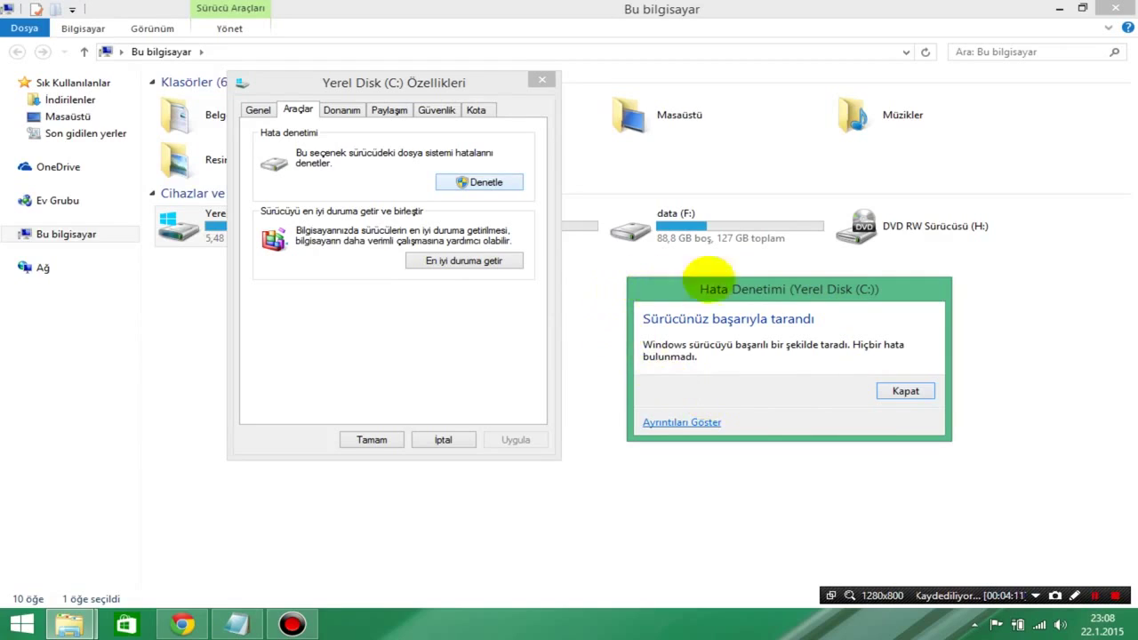
{"action": "left_click", "coordinate": [905, 391]}
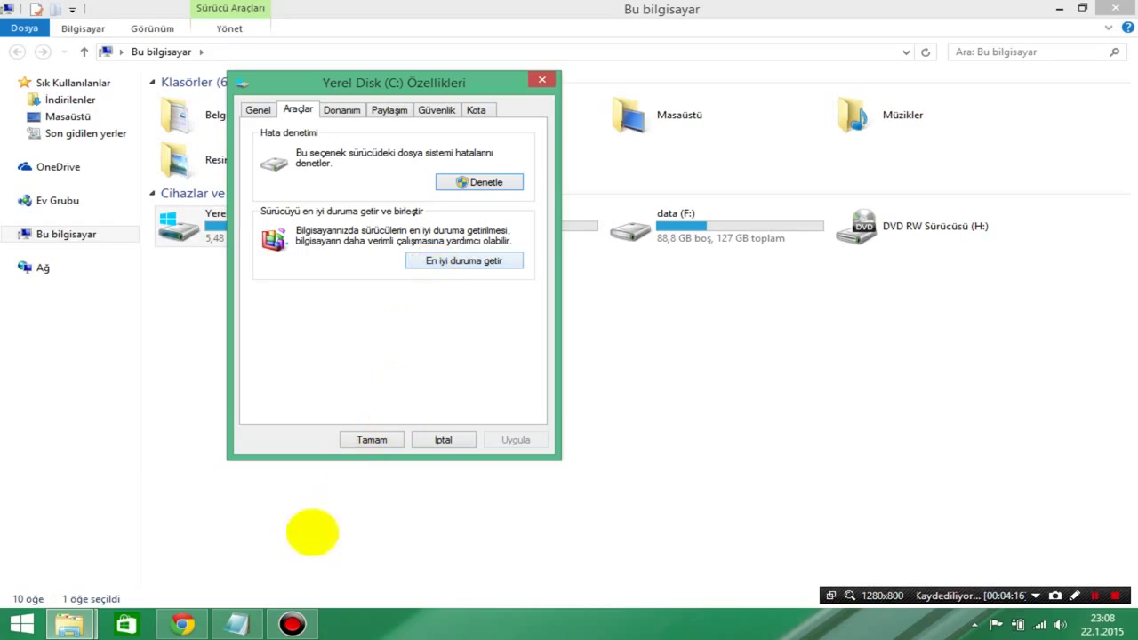
- Switch to Notepad and add the text "en önemlişi disk denetimidir" on a new line of the note
{"action": "left_click", "coordinate": [237, 624]}
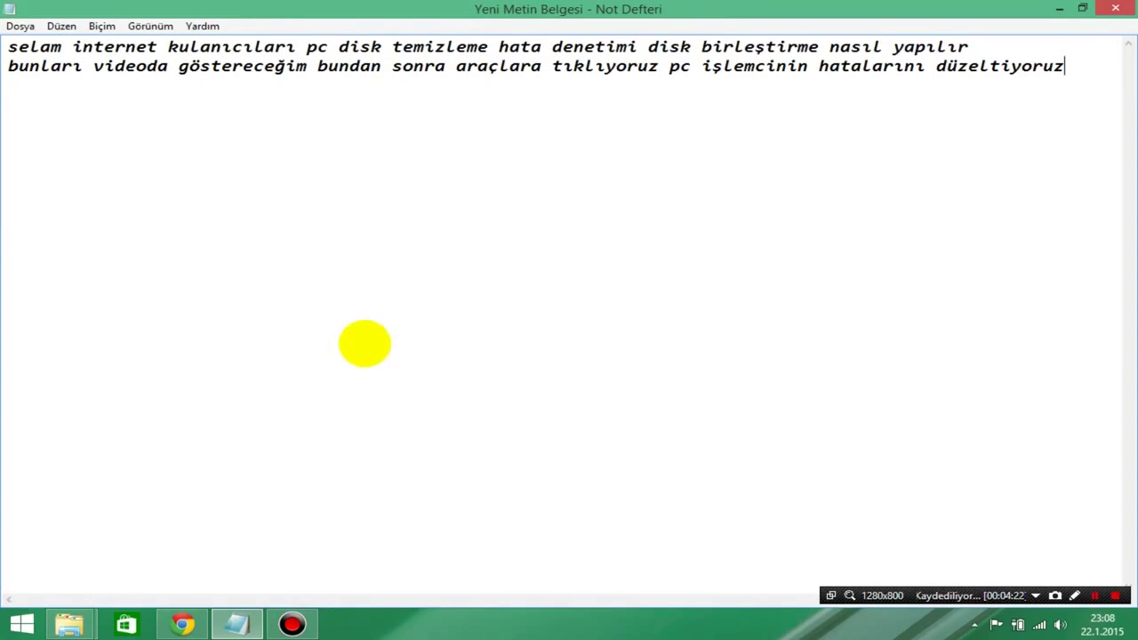
{"action": "key", "text": "Return"}
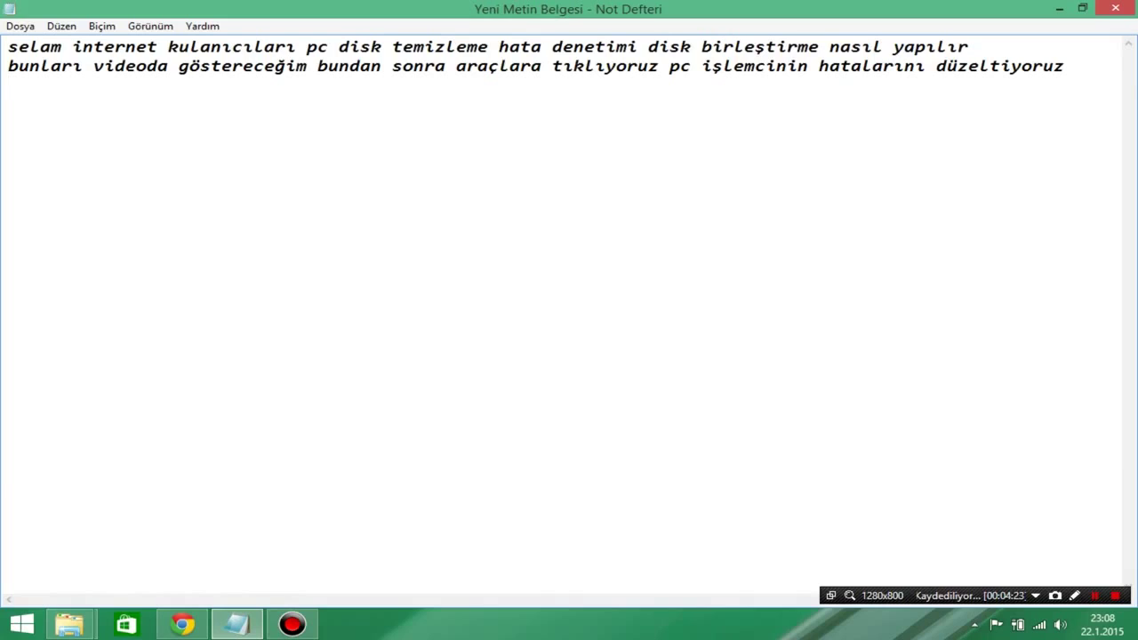
{"action": "type", "text": "en önemlişi"}
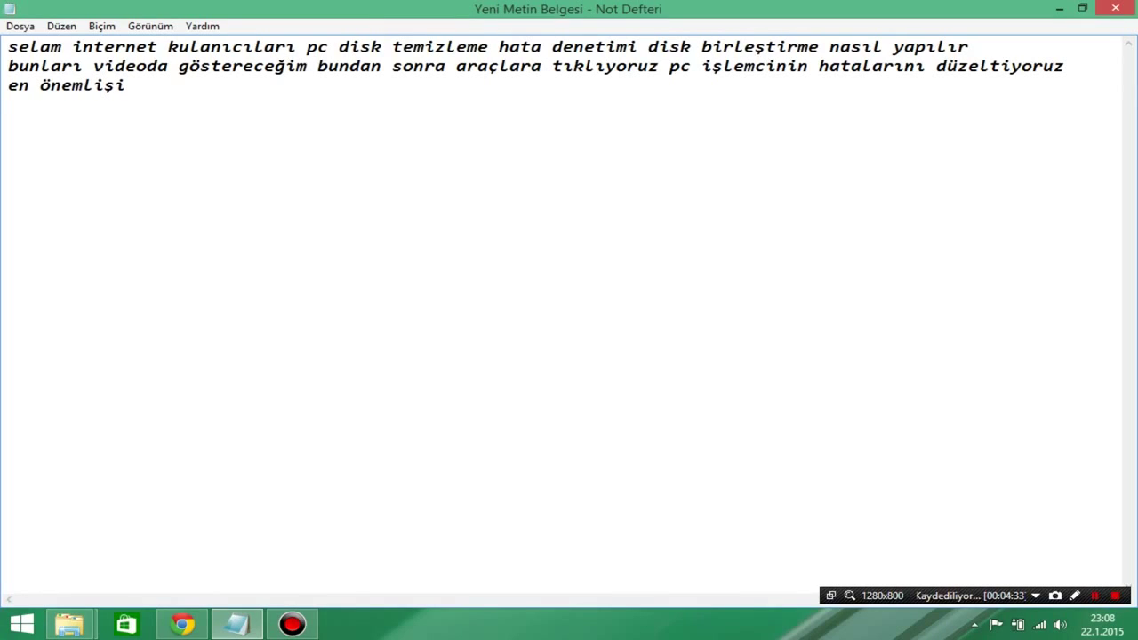
{"action": "type", "text": "disk denetimid"}
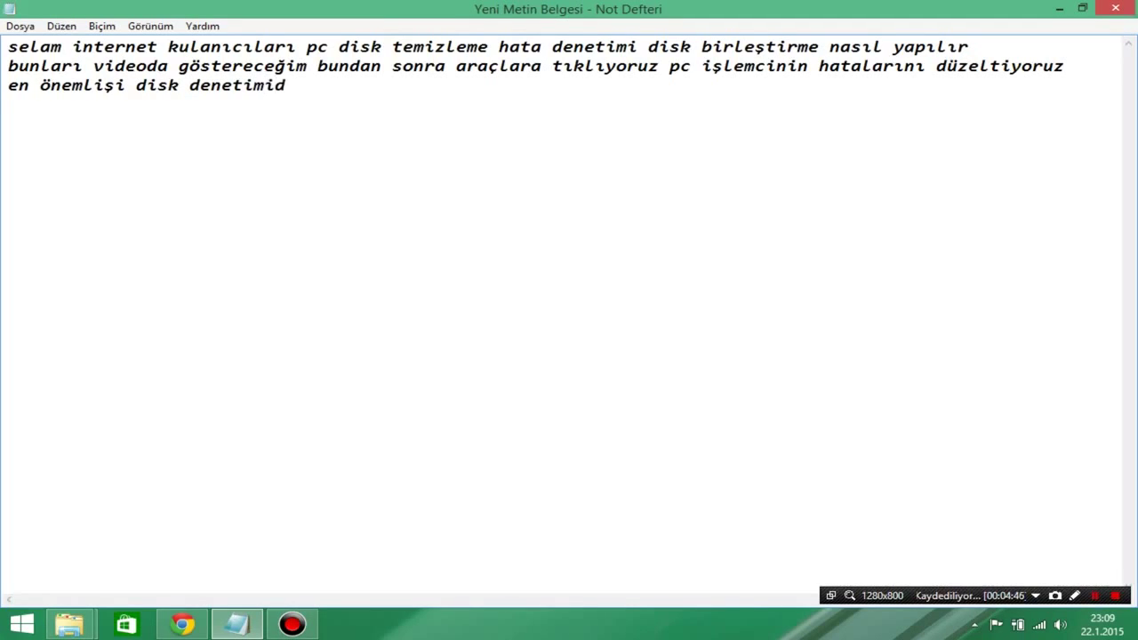
{"action": "type", "text": "r"}
{"action": "key", "text": "BackSpace"}
{"action": "type", "text": "ir"}
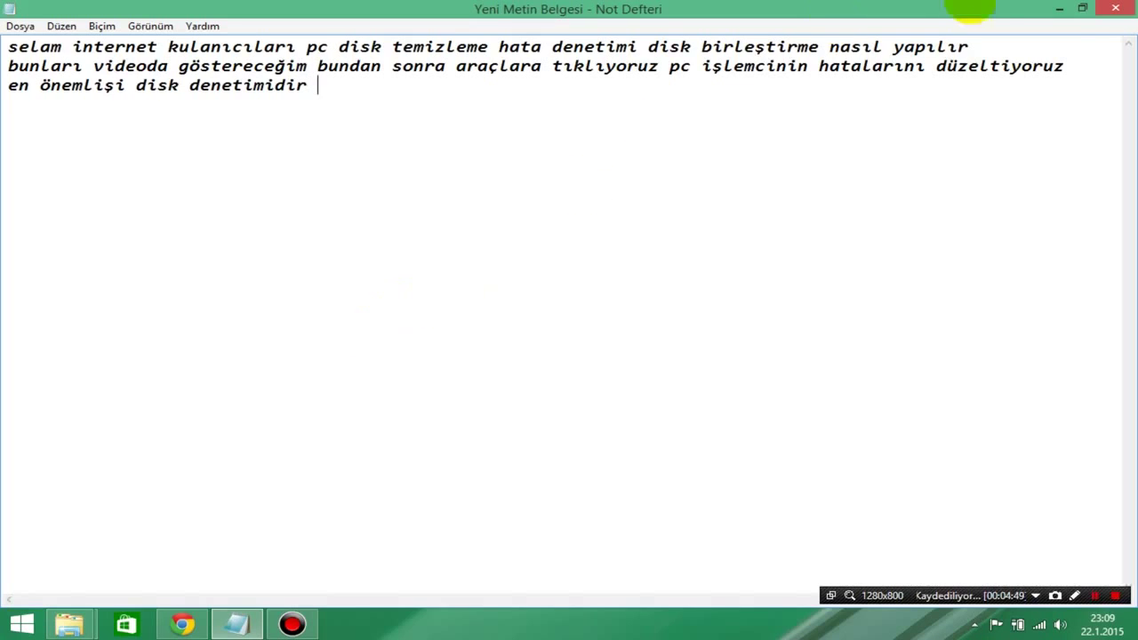
- Return to the properties of Yerel Disk (C:), open the drive optimizer and analyze drive C:
{"action": "left_click", "coordinate": [1059, 9]}
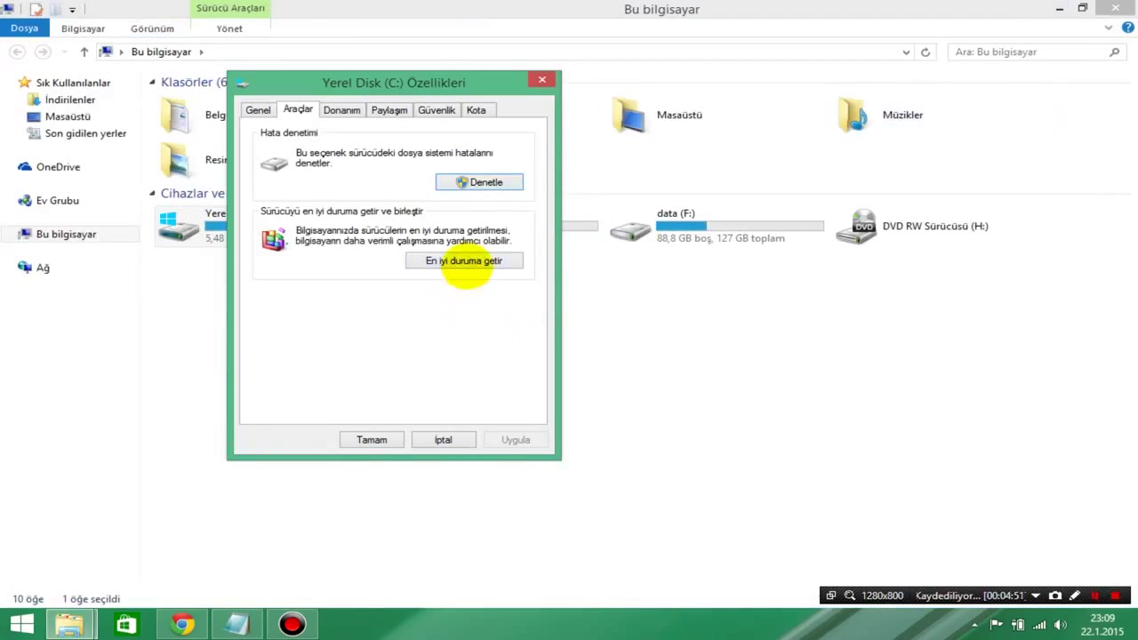
{"action": "left_click", "coordinate": [459, 264]}
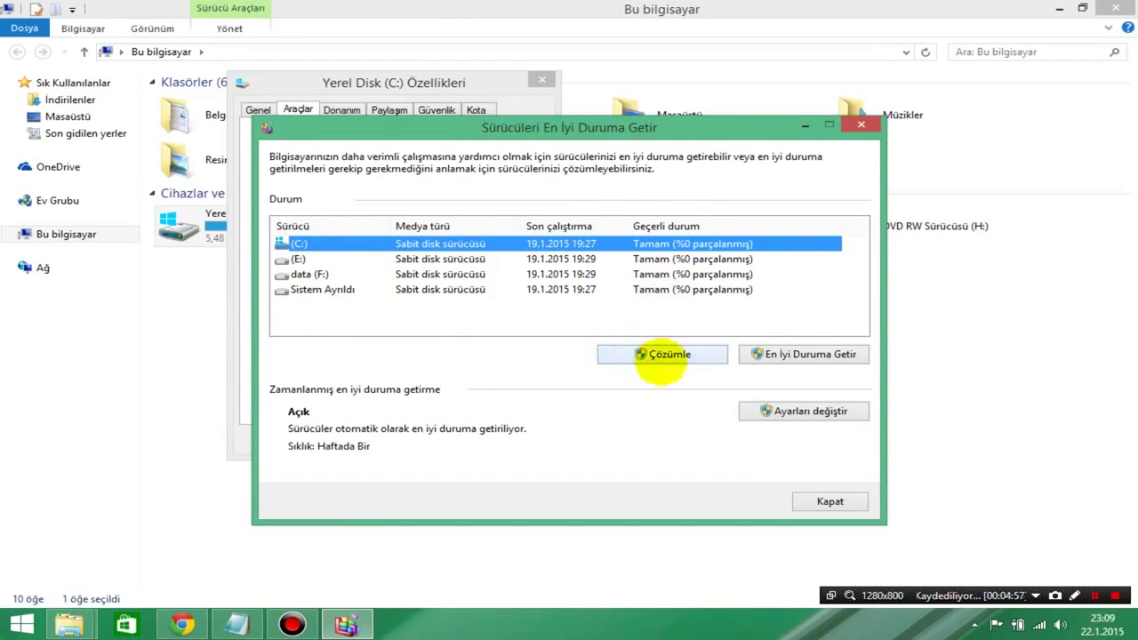
{"action": "left_click", "coordinate": [669, 354]}
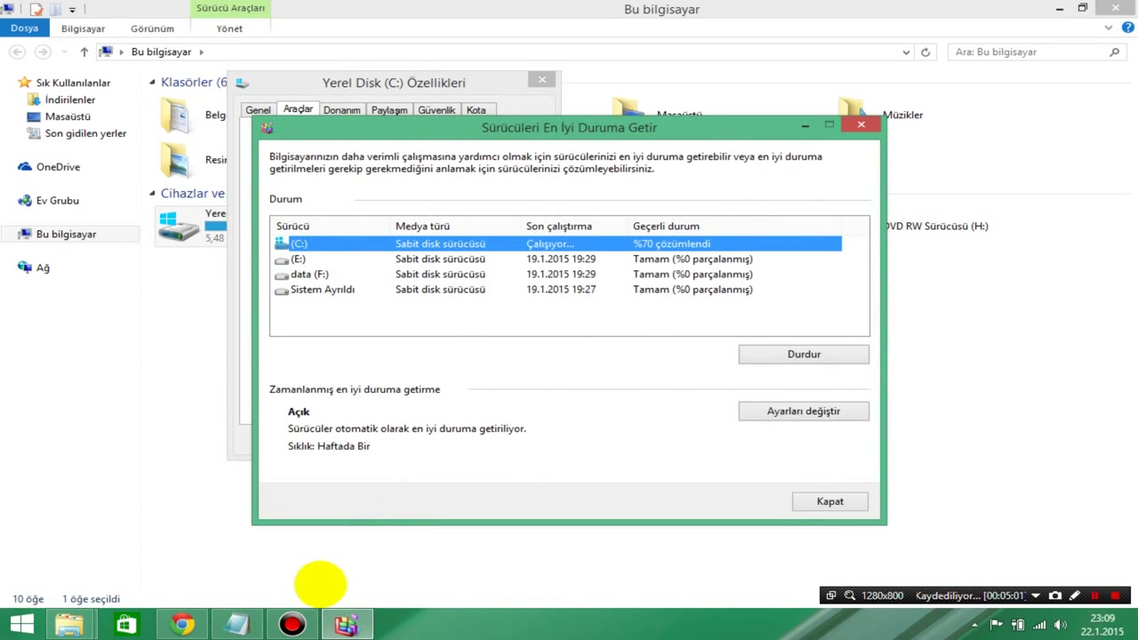
- Append "çözümle diyoruz" to the third line of the Notepad note and go back to the drive optimizer window
{"action": "left_click", "coordinate": [233, 624]}
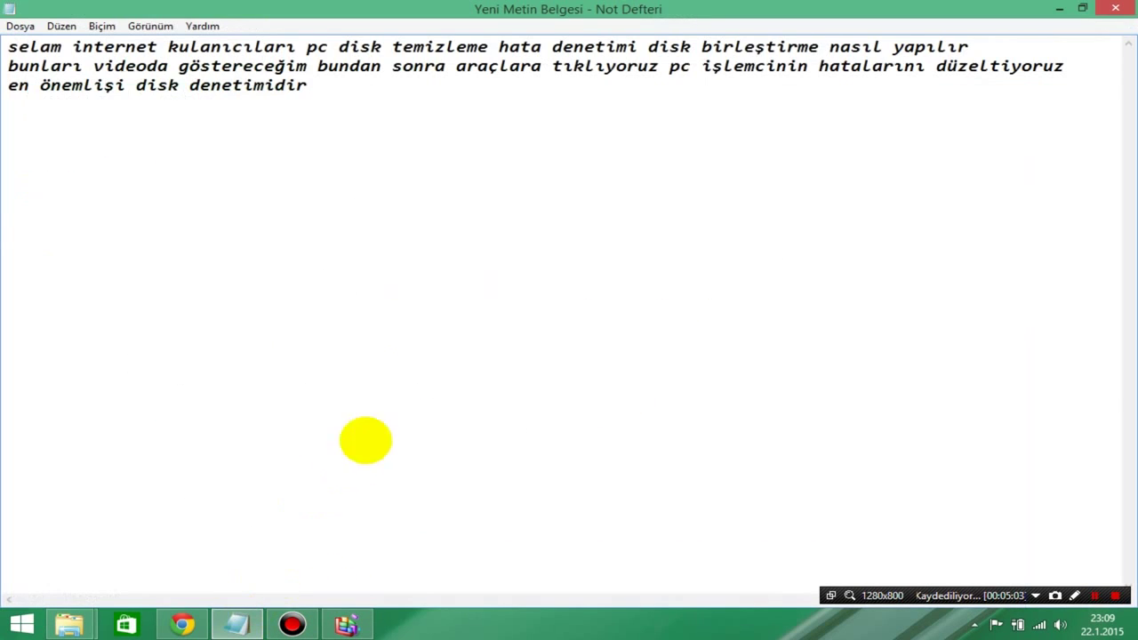
{"action": "type", "text": "ç"}
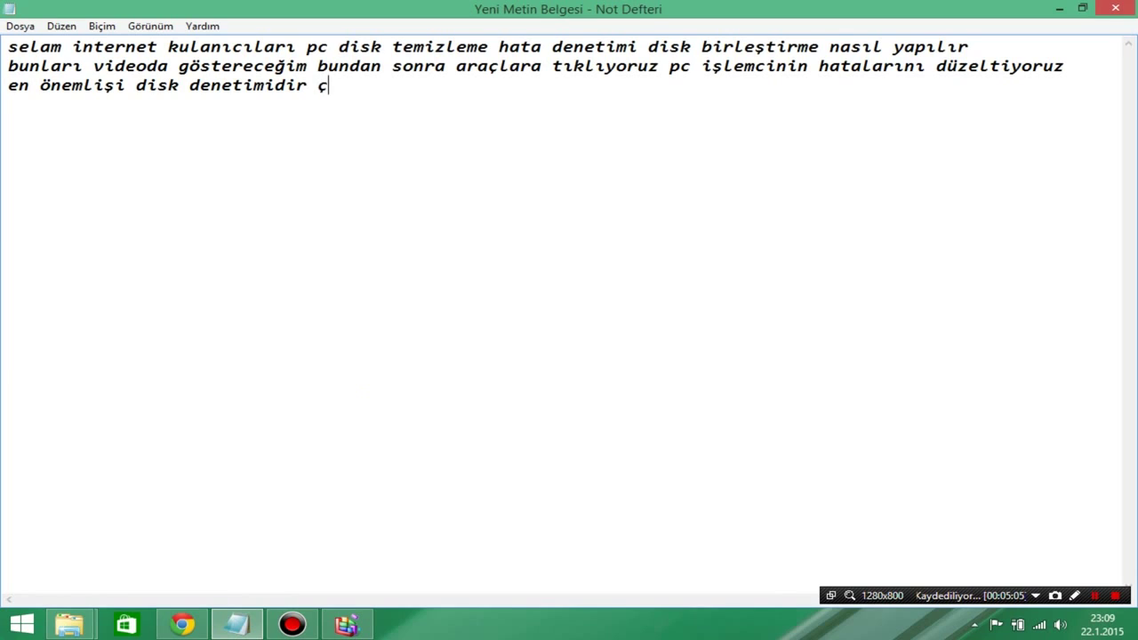
{"action": "type", "text": "ö"}
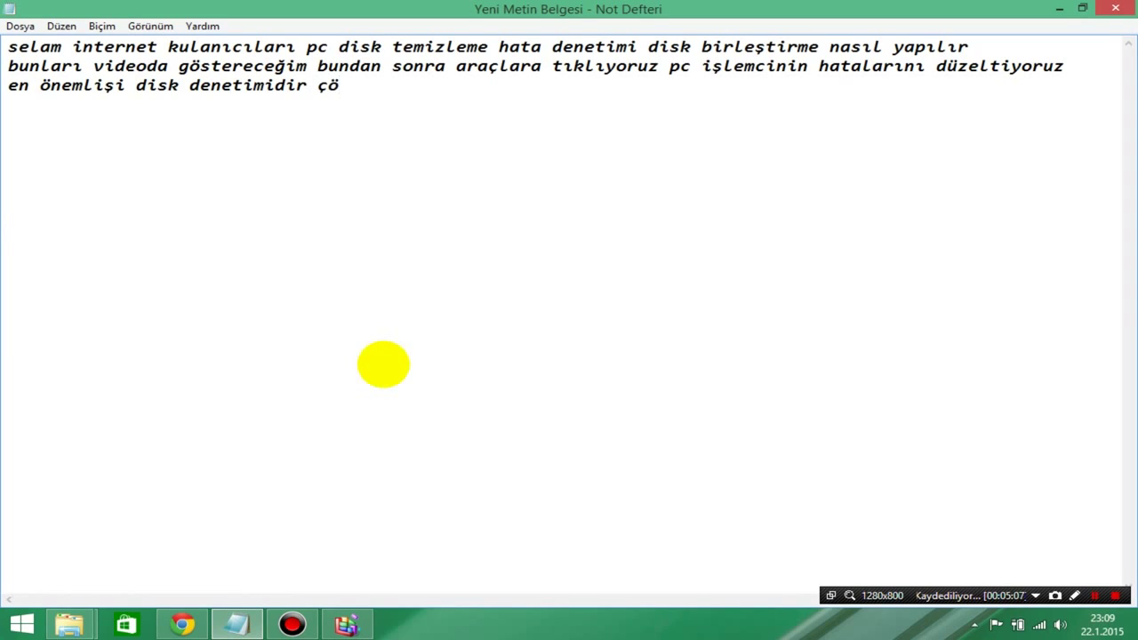
{"action": "type", "text": "züml"}
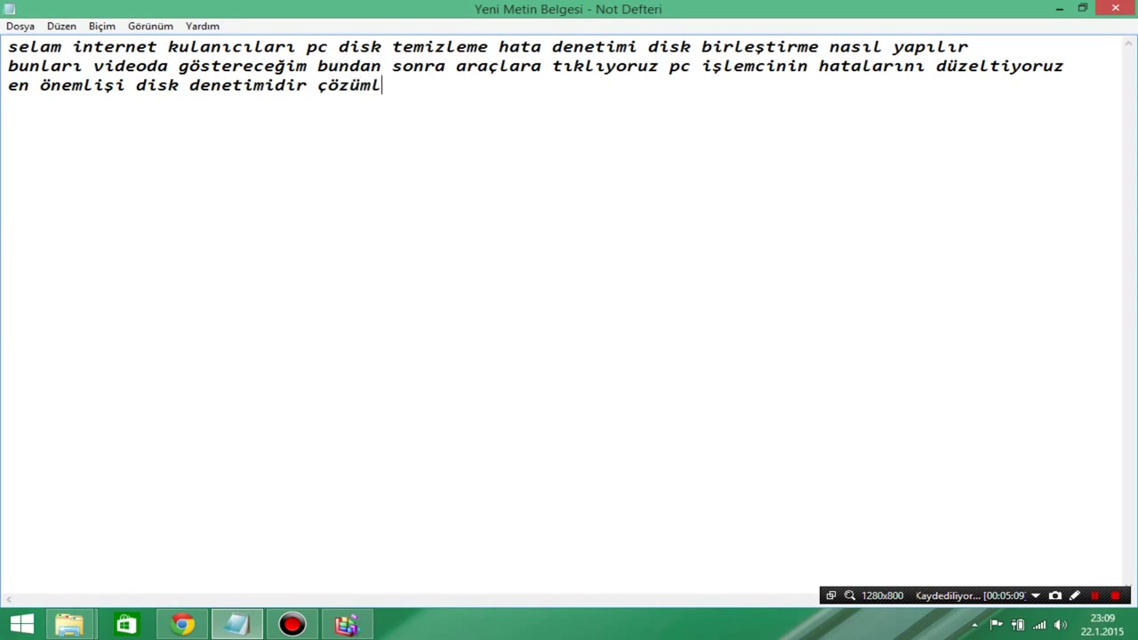
{"action": "type", "text": "e diyoruz"}
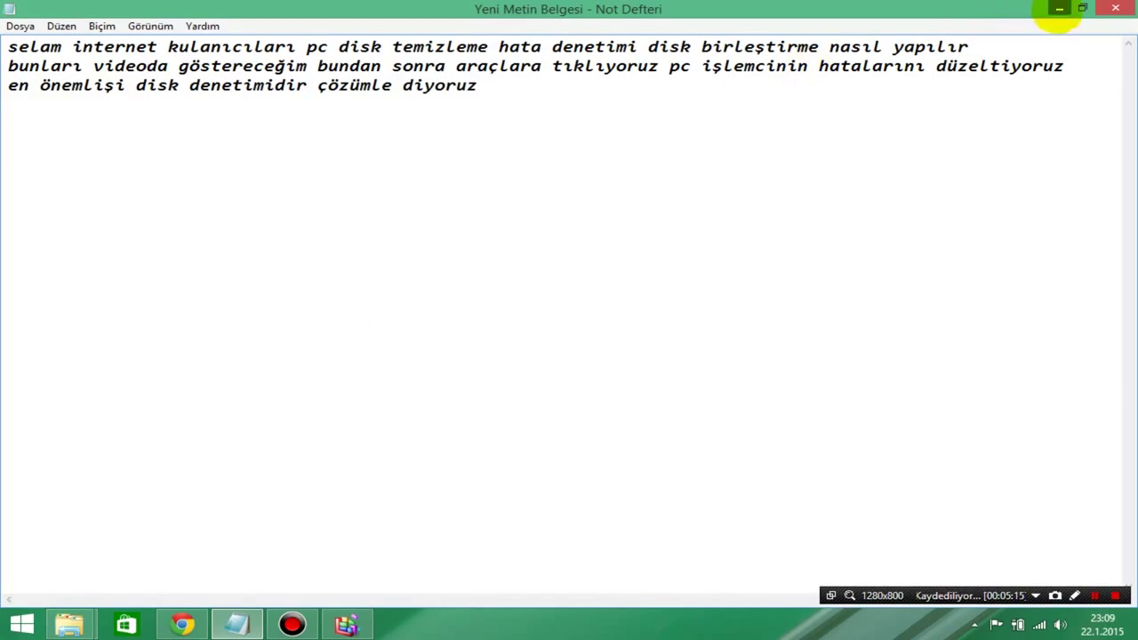
{"action": "left_click", "coordinate": [1059, 8]}
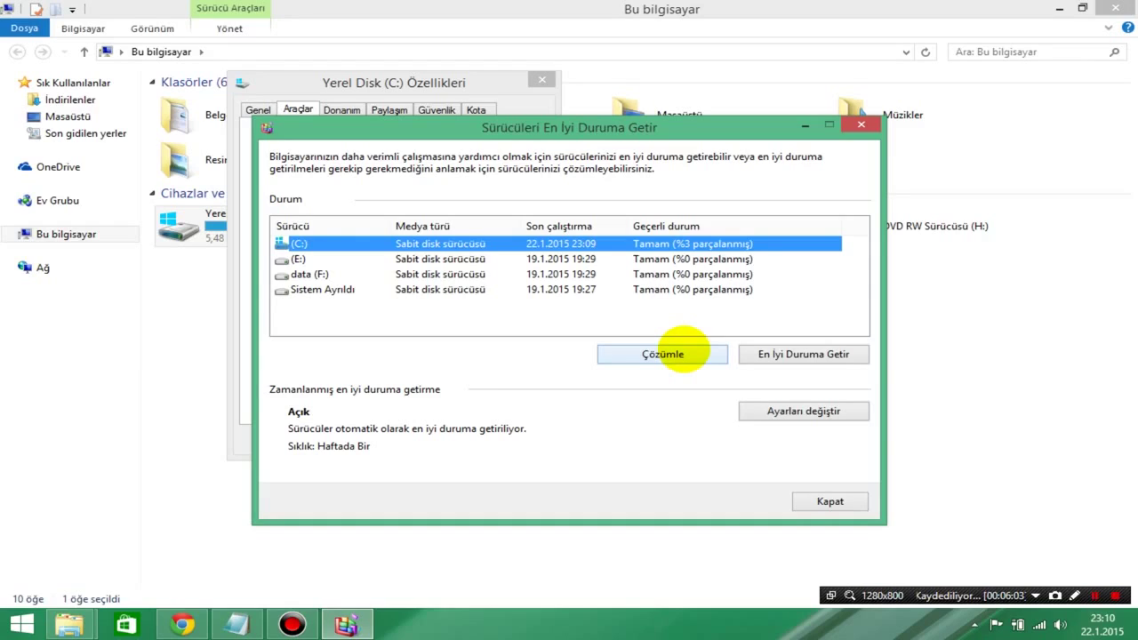
- Switch to Notepad and append "sonrada en iyi duruma getire tıklıyoruz" to the end of the note
{"action": "mouse_move", "coordinate": [239, 624]}
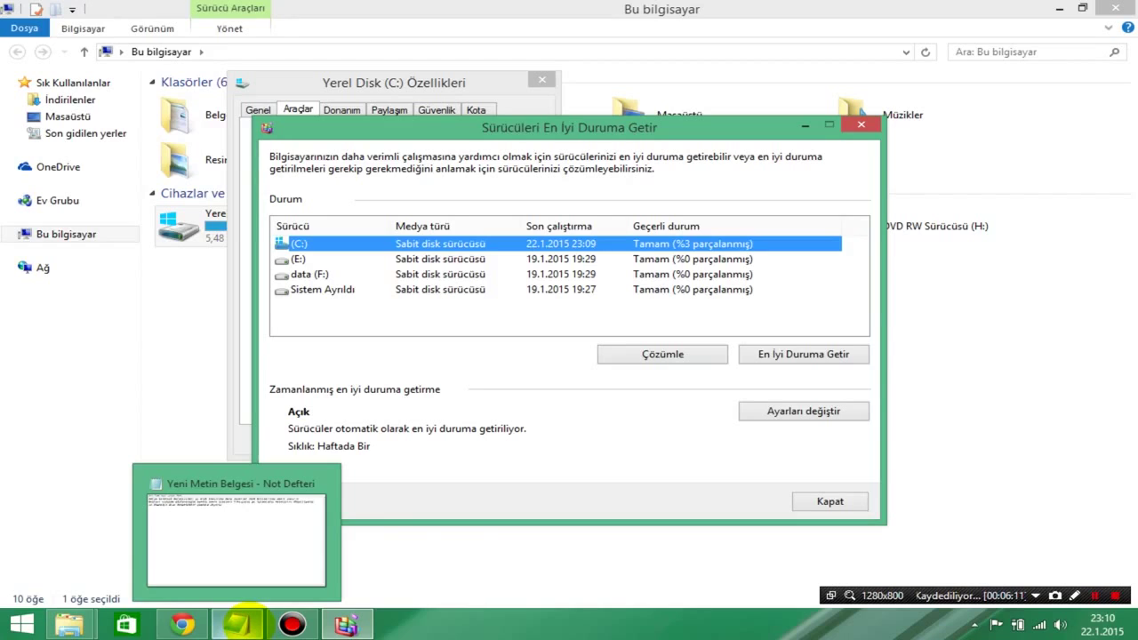
{"action": "left_click", "coordinate": [238, 624]}
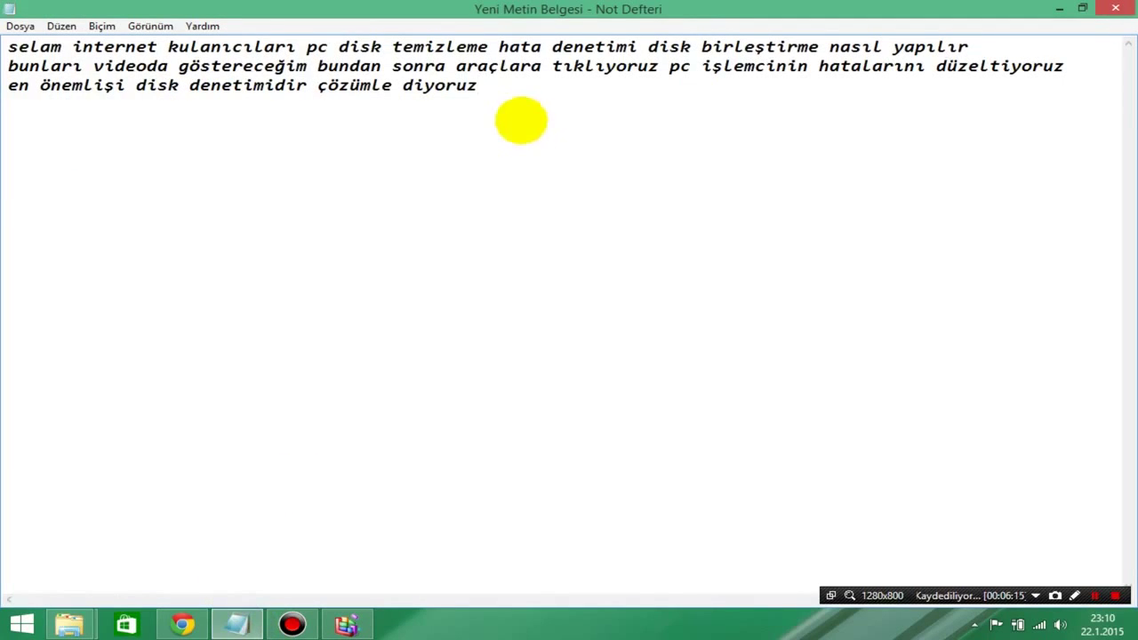
{"action": "left_click", "coordinate": [503, 94]}
{"action": "type", "text": "so"}
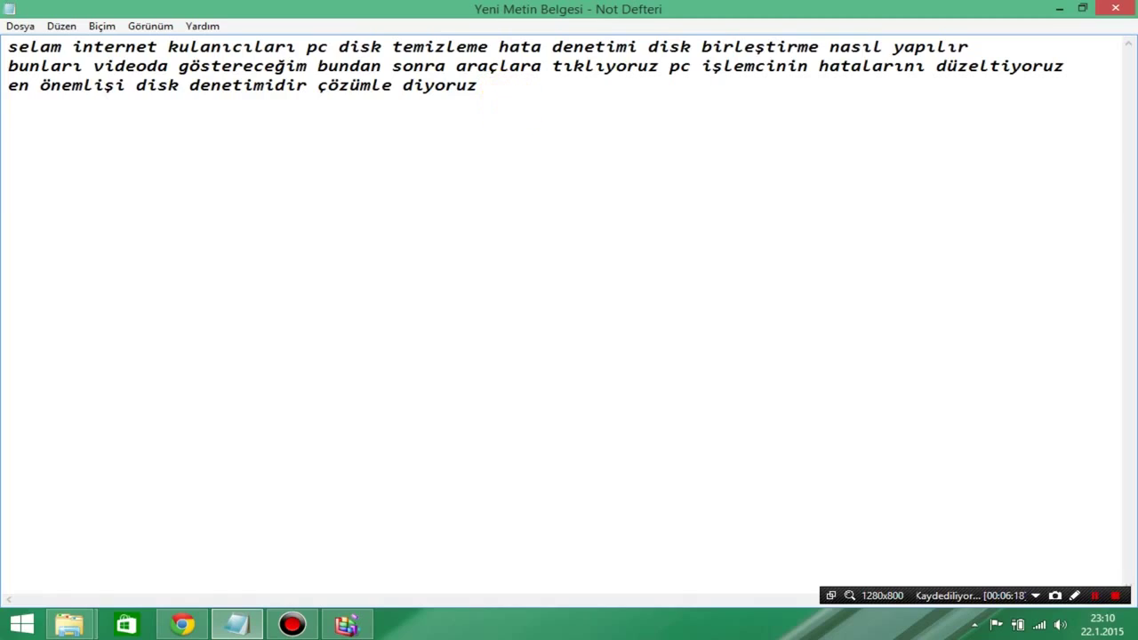
{"action": "type", "text": "nrada e"}
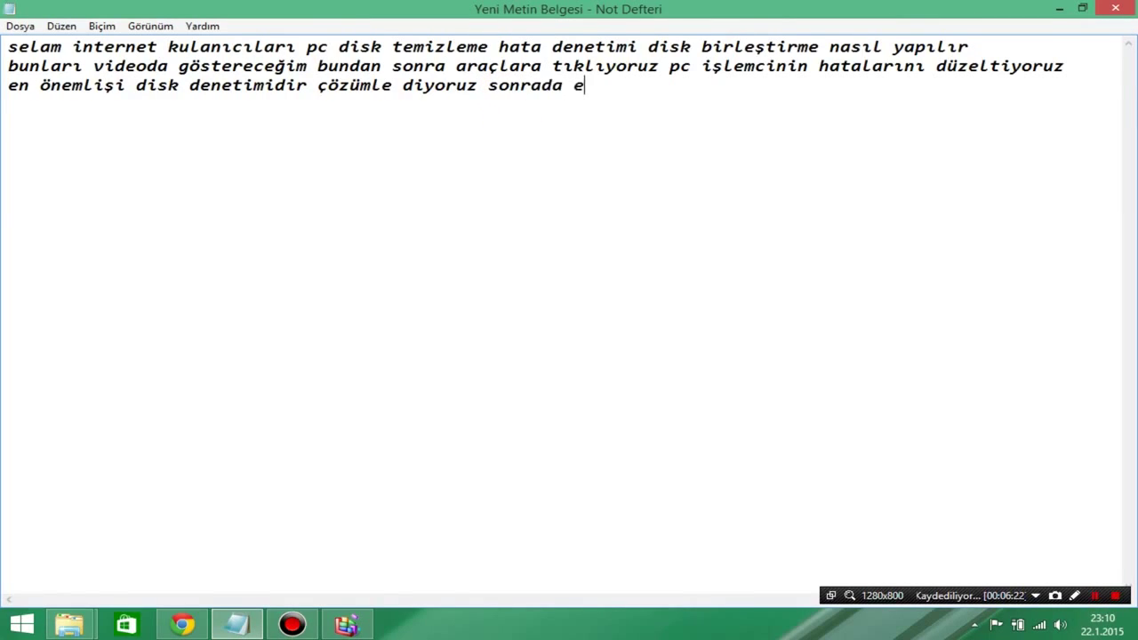
{"action": "type", "text": "n iyi duruma"}
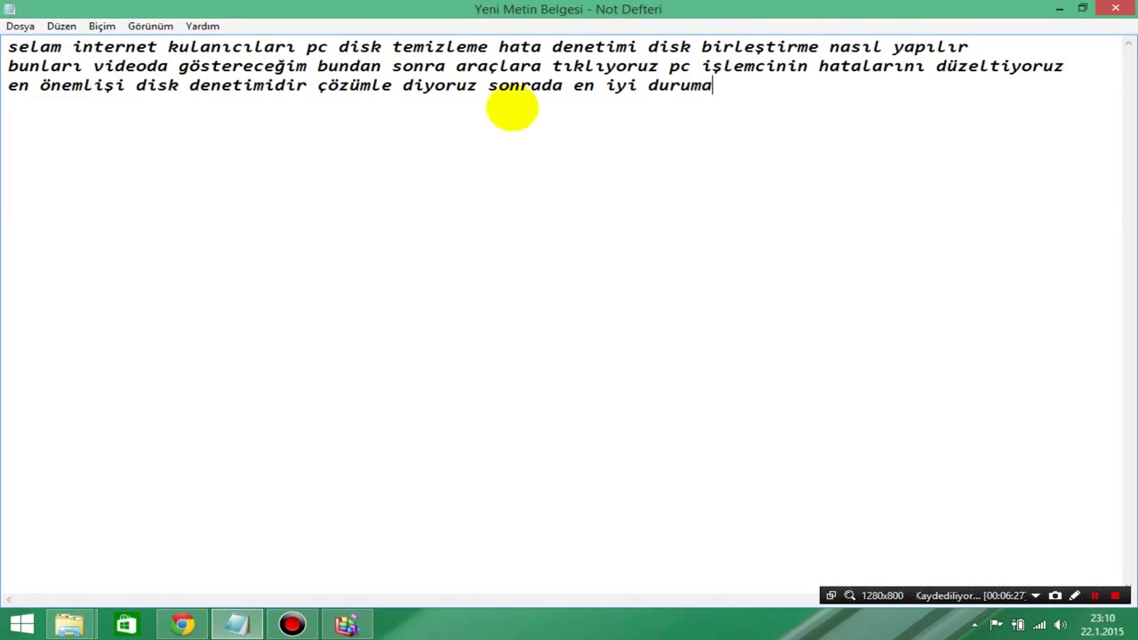
{"action": "type", "text": " get"}
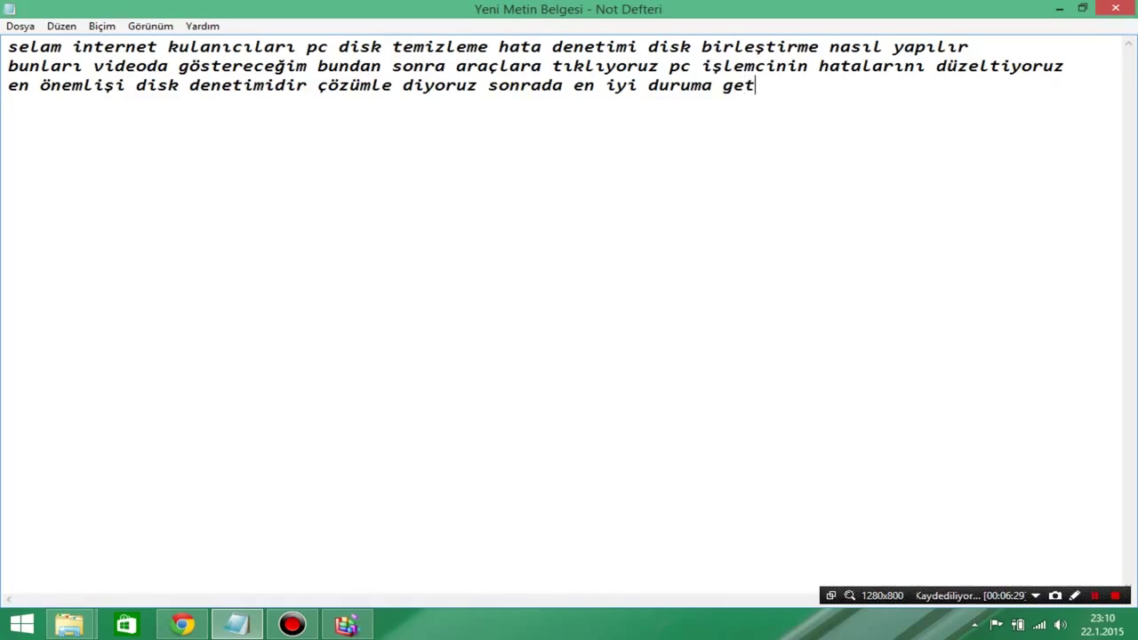
{"action": "type", "text": "ire tıklıyoruz"}
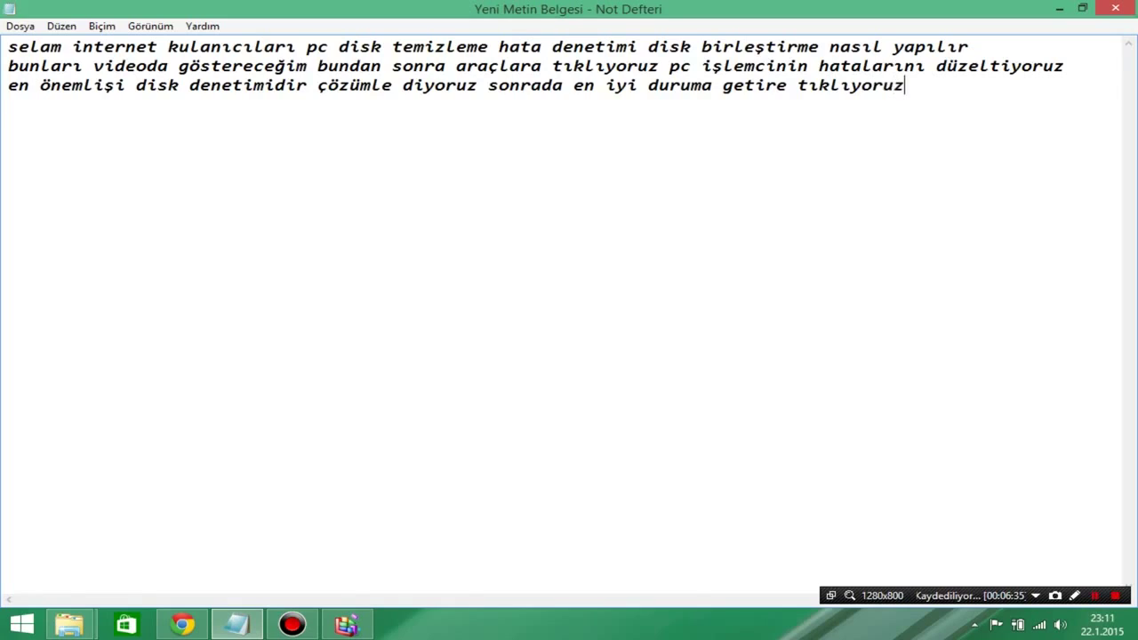
{"action": "left_click", "coordinate": [507, 107]}
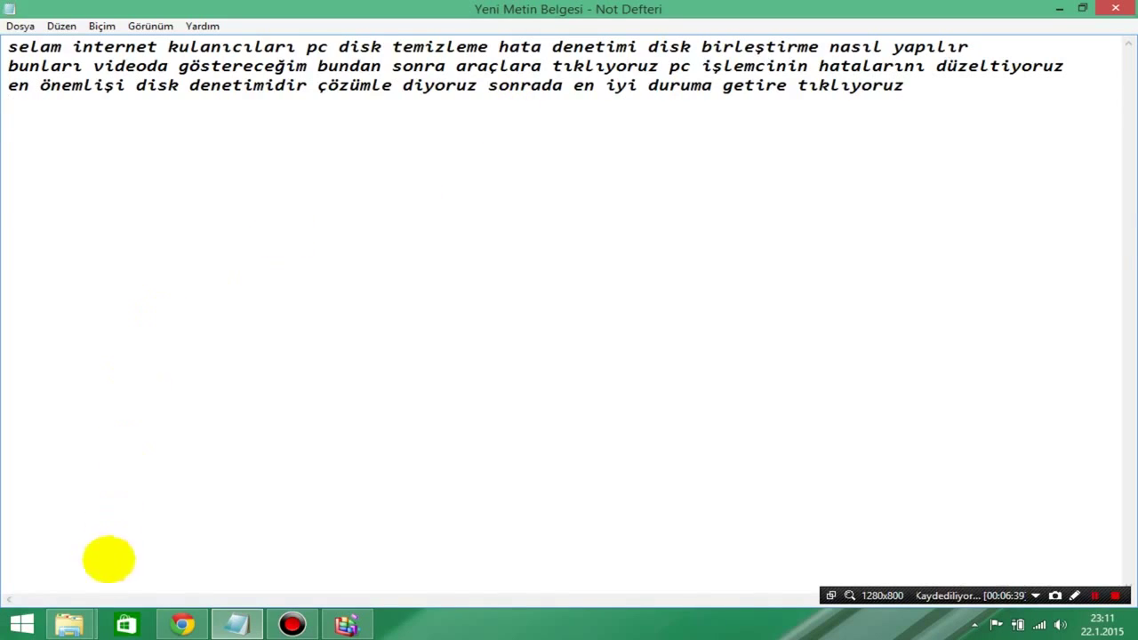
{"action": "mouse_move", "coordinate": [71, 622]}
{"action": "mouse_move", "coordinate": [241, 495]}
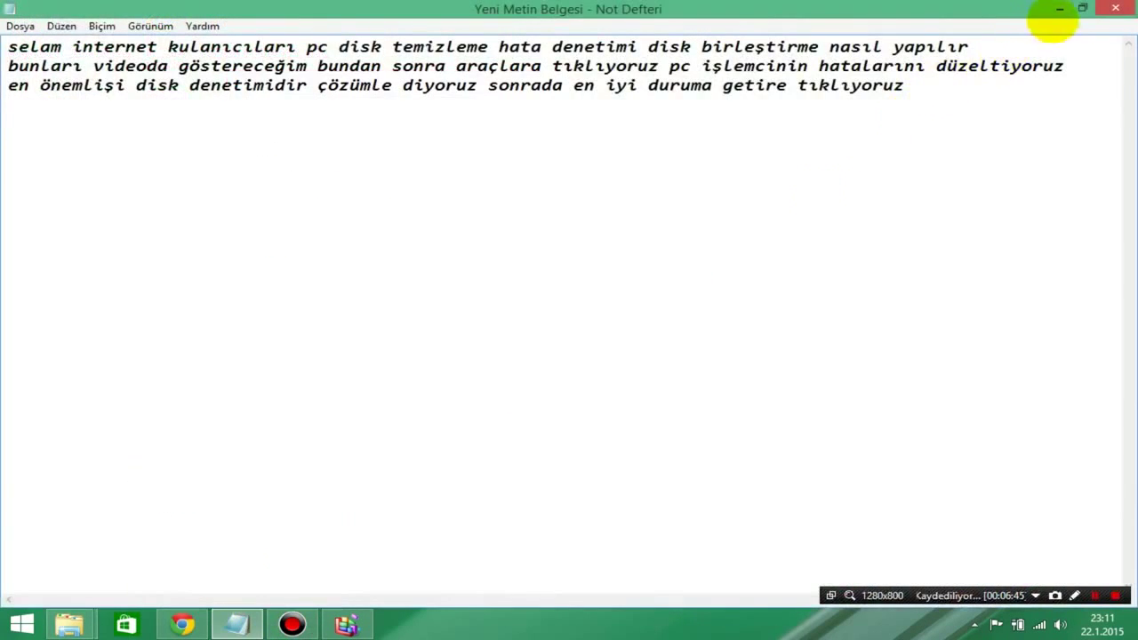
- Return to the drive optimizer, start optimizing drive C: and close the optimizer window
{"action": "left_click", "coordinate": [1059, 8]}
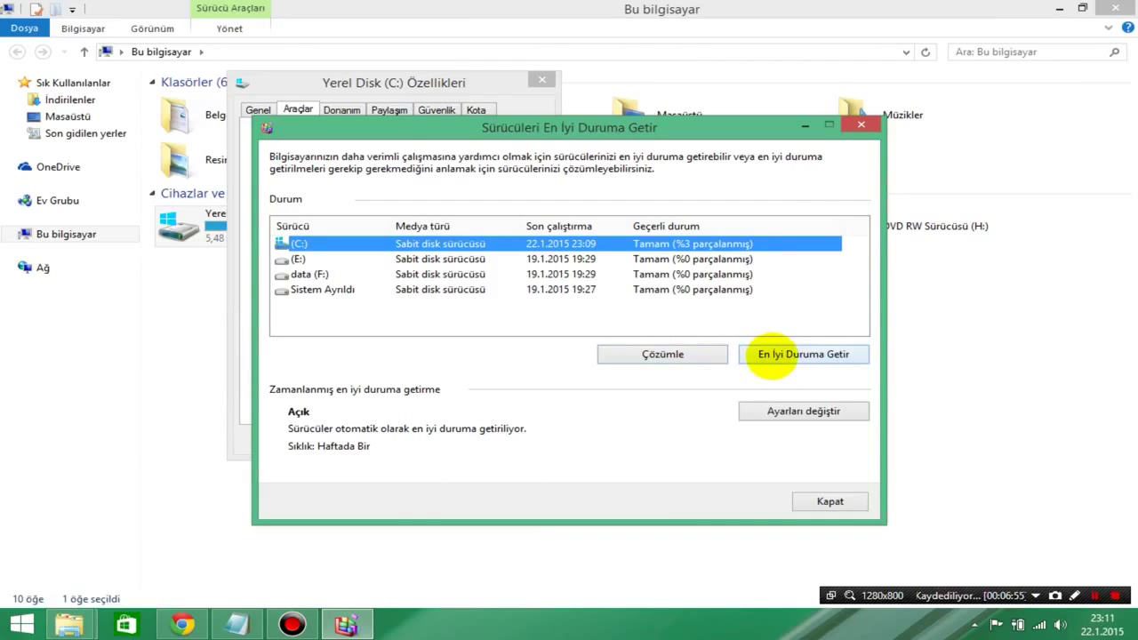
{"action": "left_click", "coordinate": [770, 357]}
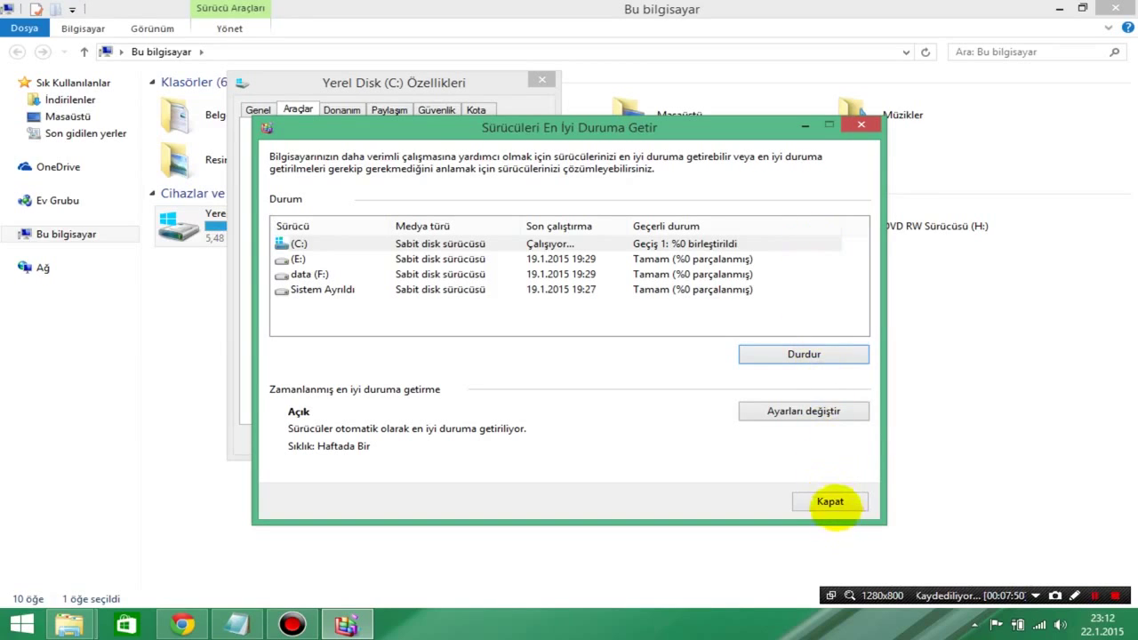
{"action": "left_click", "coordinate": [829, 501]}
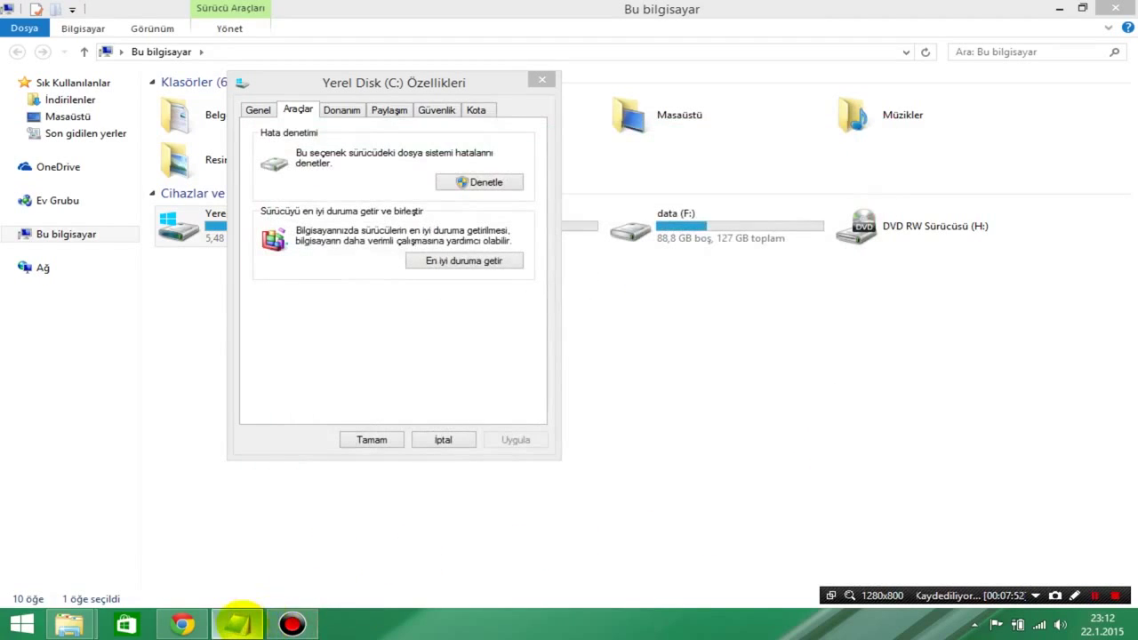
- Switch to Notepad, append "ve kalan diğer" to the third line and start a new line
{"action": "left_click", "coordinate": [238, 622]}
{"action": "left_click", "coordinate": [942, 93]}
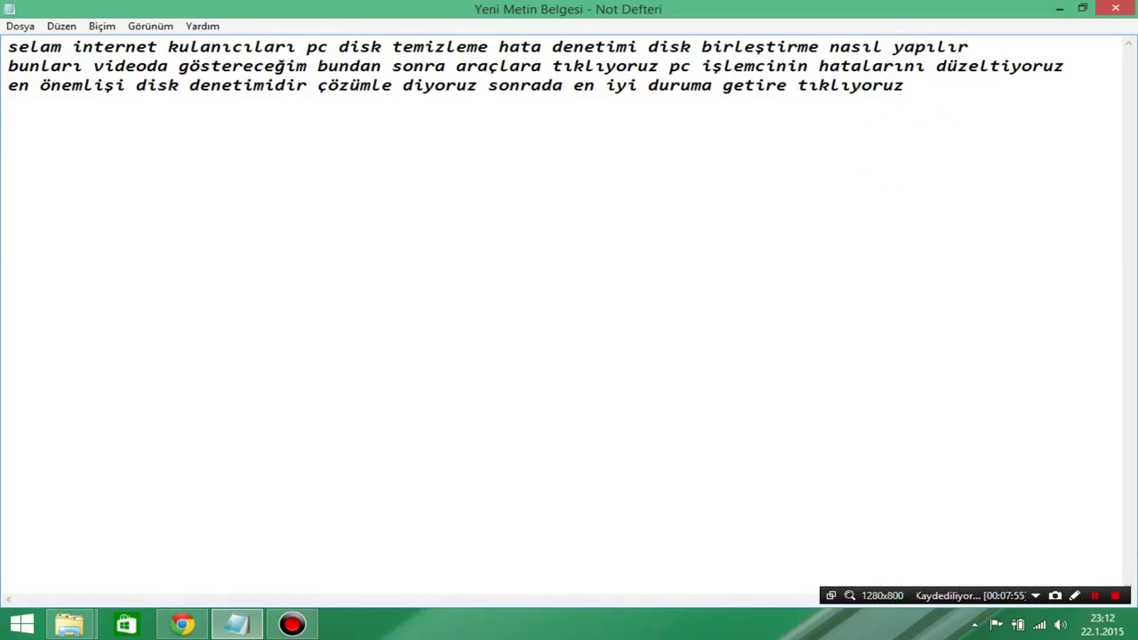
{"action": "type", "text": "ve kalan "}
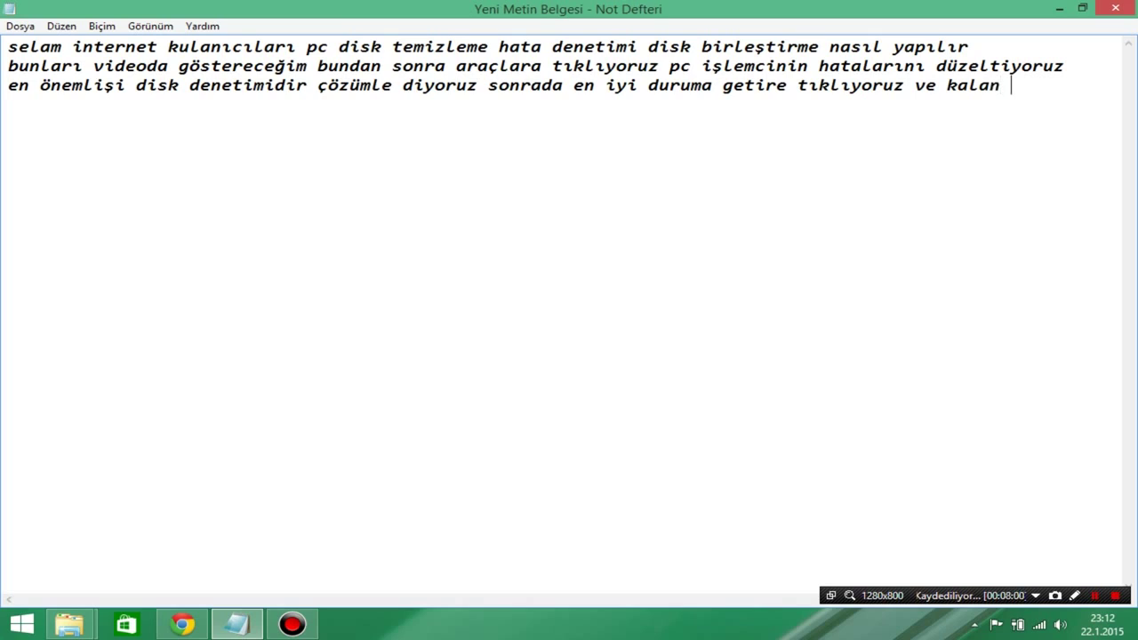
{"action": "type", "text": "diğer dis"}
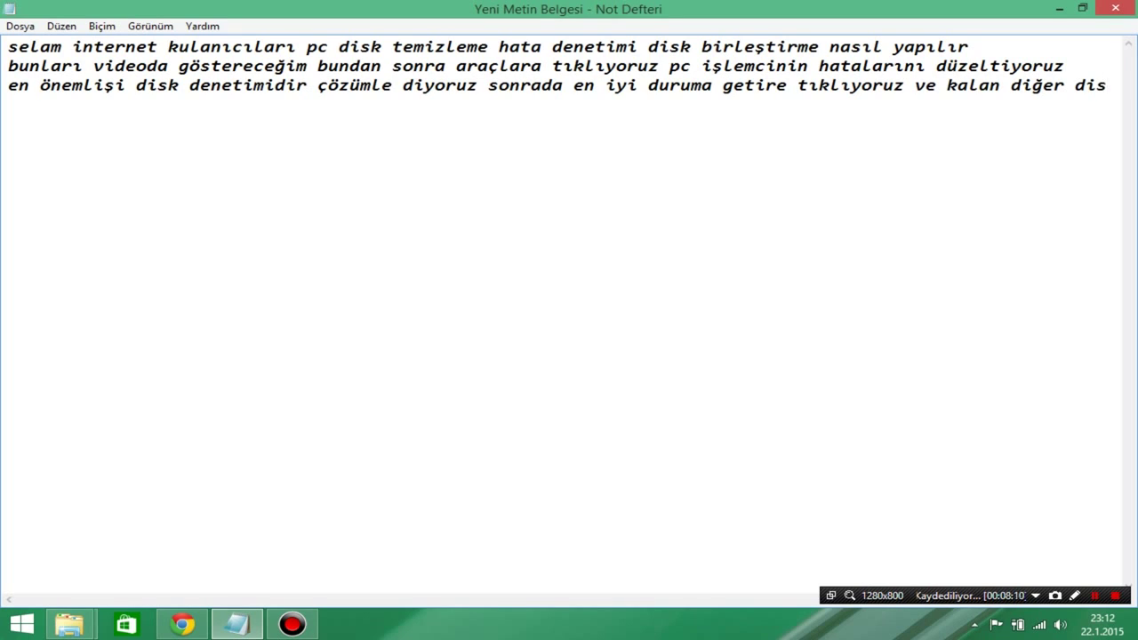
{"action": "key", "text": "BackSpace"}
{"action": "key", "text": "BackSpace"}
{"action": "key", "text": "BackSpace"}
{"action": "key", "text": "Return"}
- Write "disklerde bunu uyguluyoruz hızlı ve temiz bilgisayar" on the fourth line of the note
{"action": "type", "text": "disklerde"}
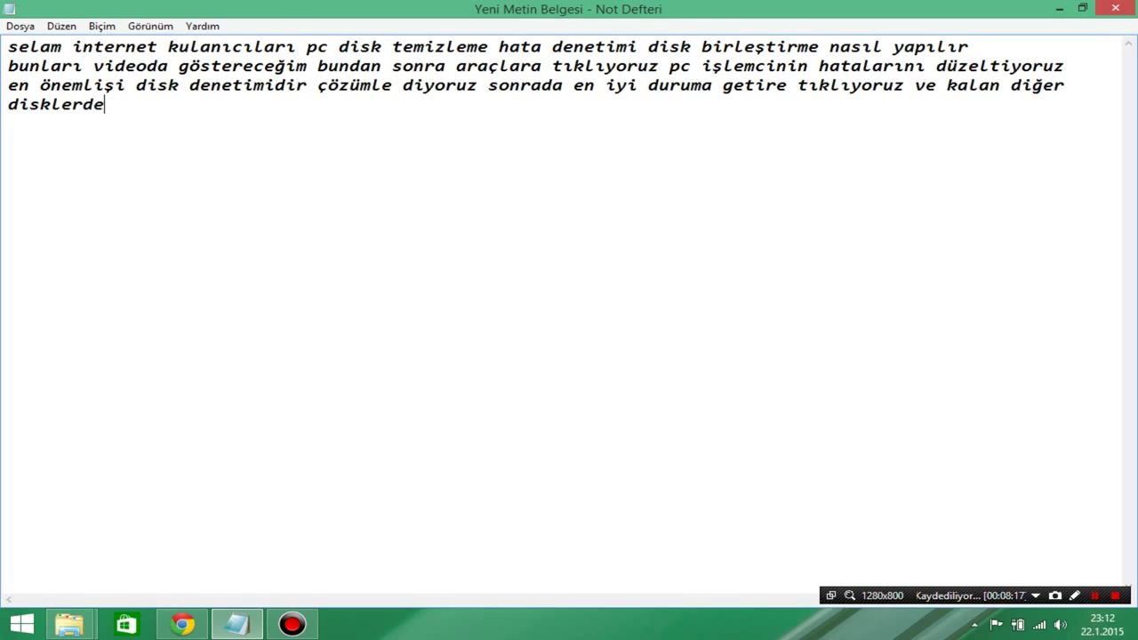
{"action": "type", "text": " bunu uygul"}
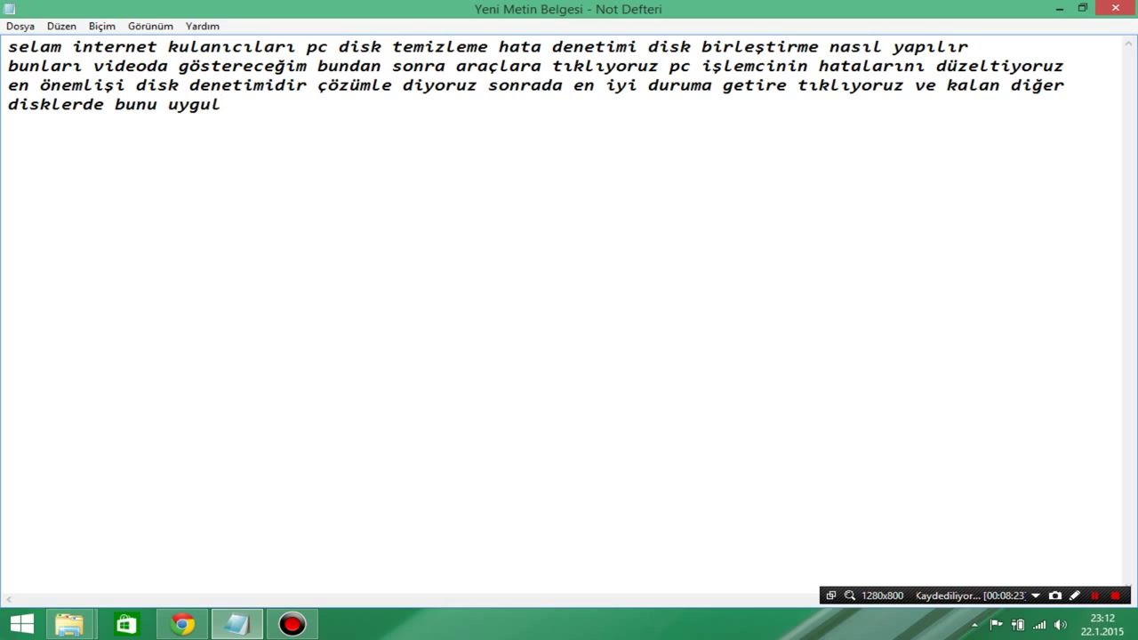
{"action": "type", "text": "uyoruz hızl"}
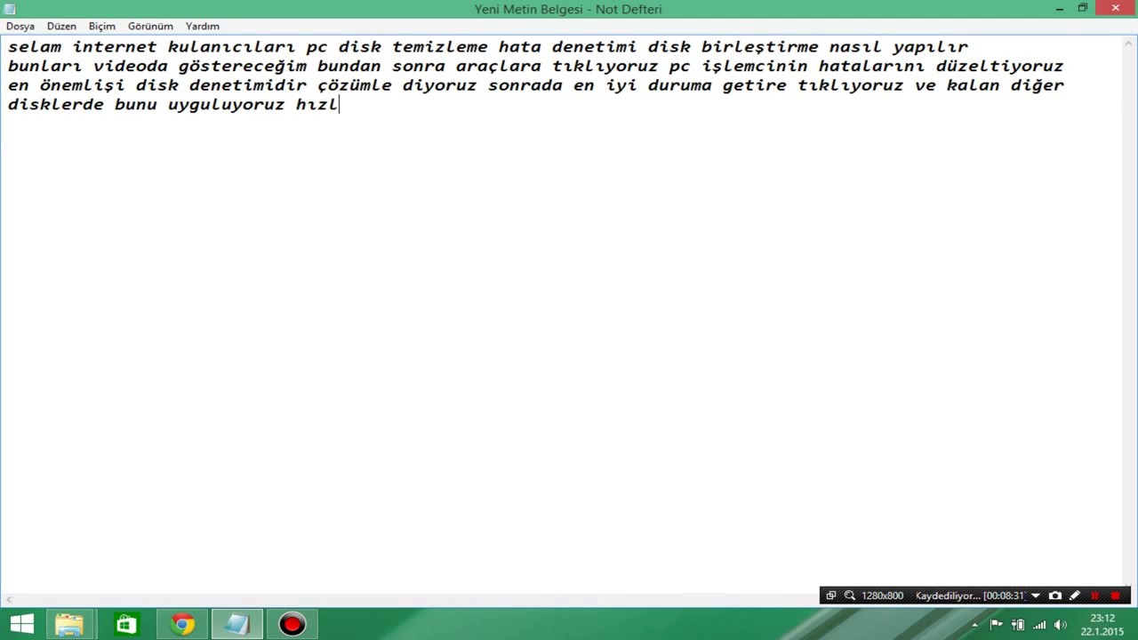
{"action": "type", "text": "ı ve temiz b"}
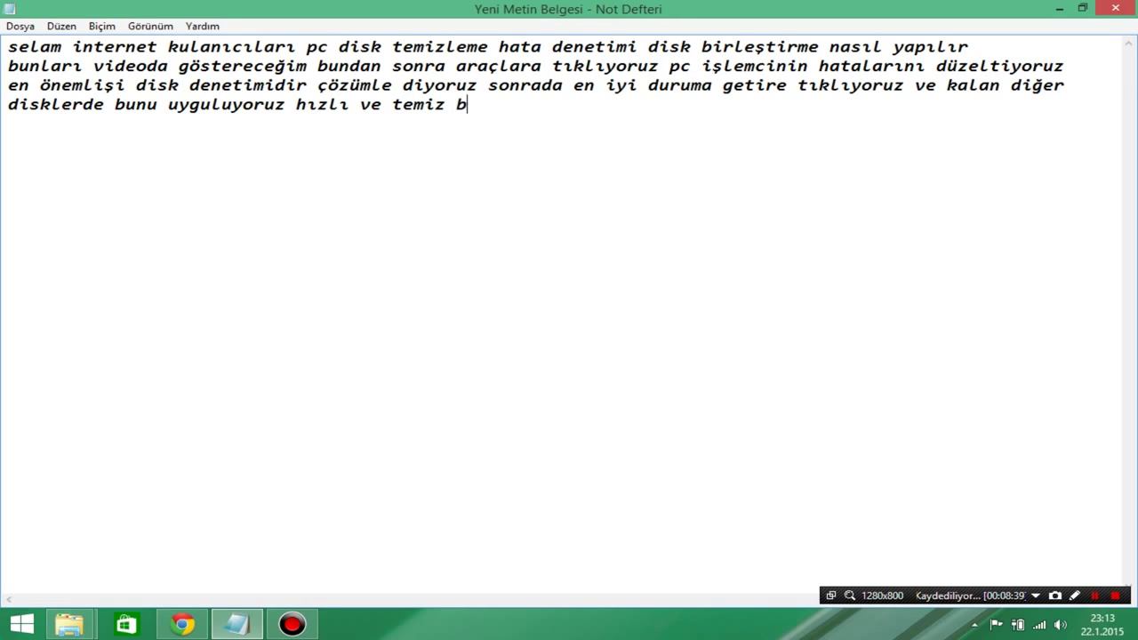
{"action": "type", "text": "ilgisayar"}
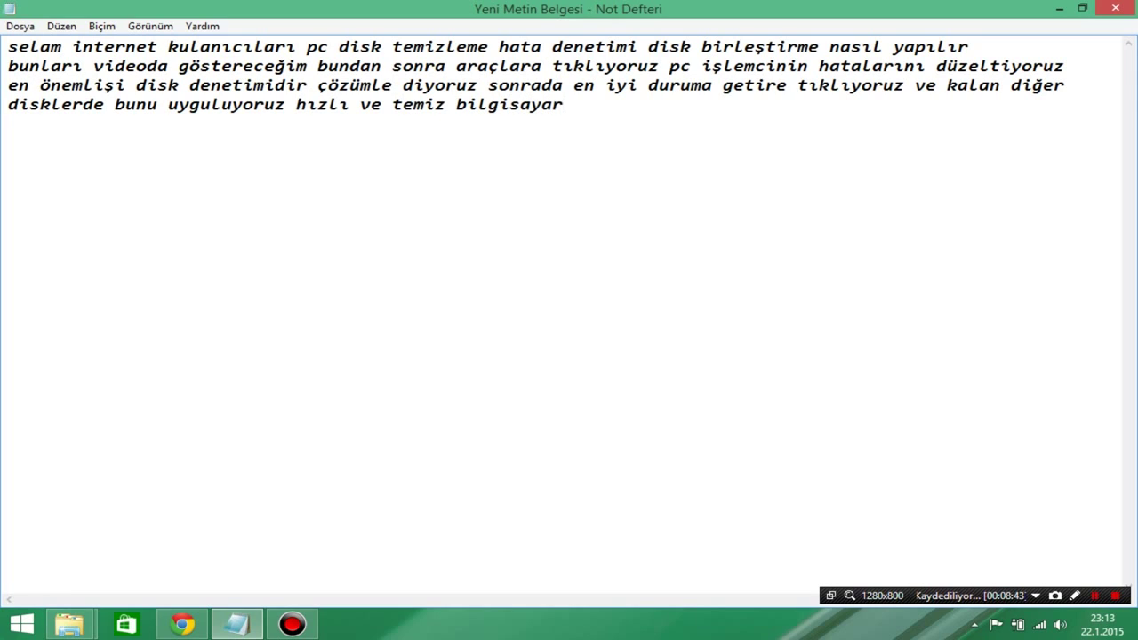